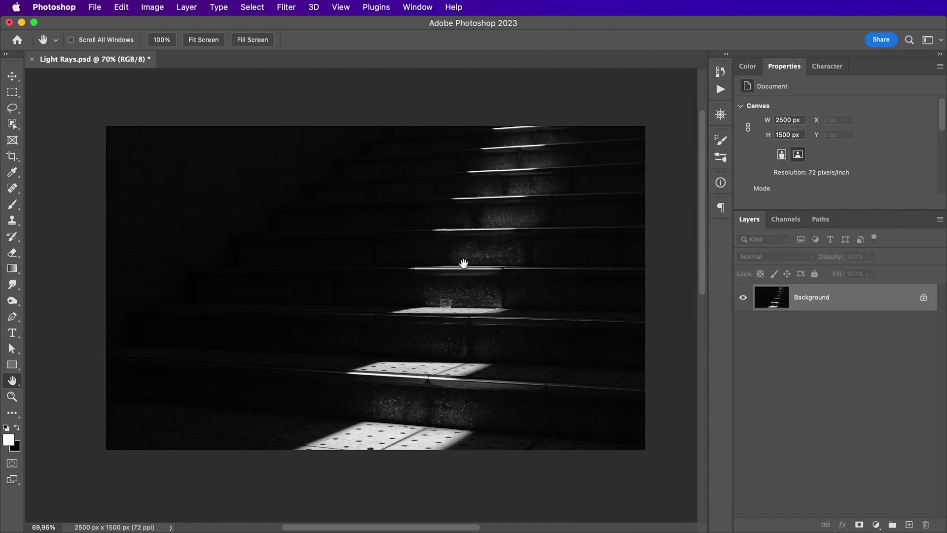
- Place the Light Rays_1 image over the stairs photo, scale it to about 232% and flip it horizontally
left_click_drag(224, 125, 547, 262)
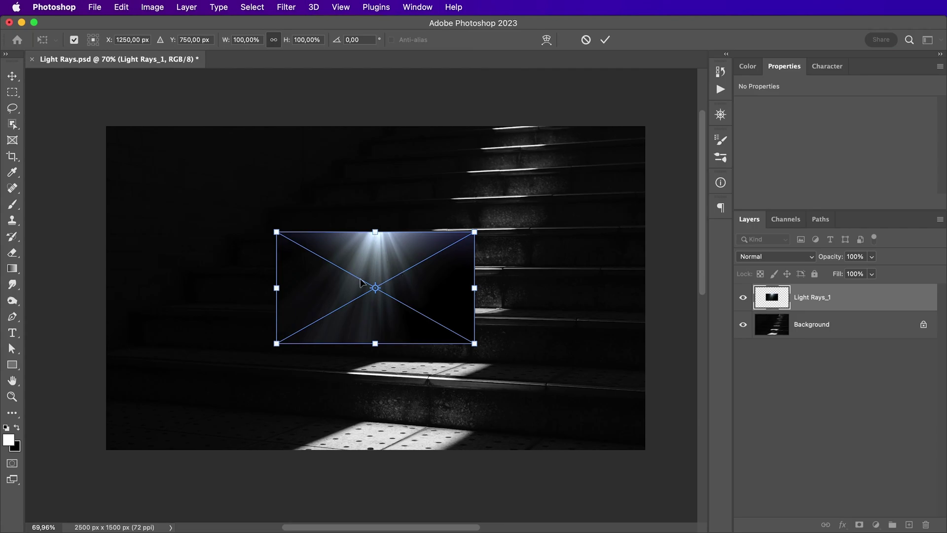
left_click_drag(474, 289, 607, 288)
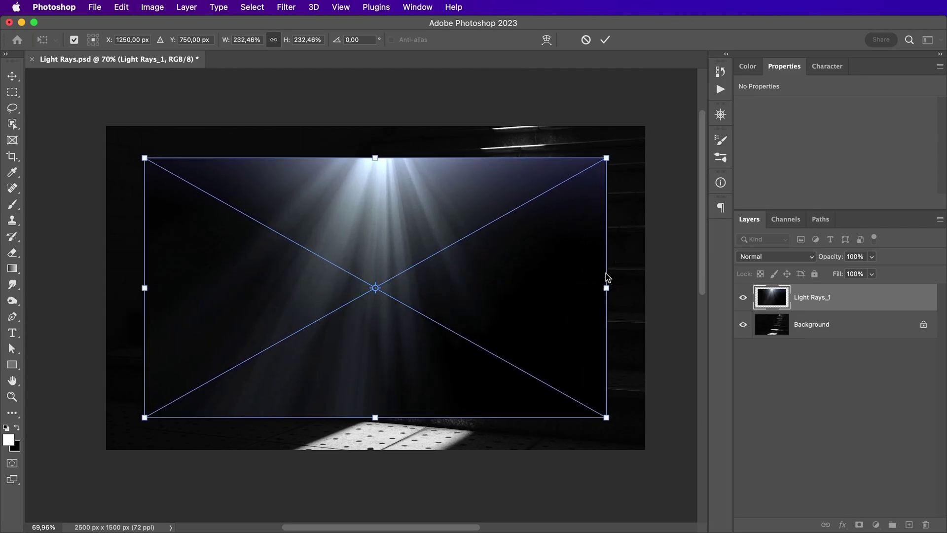
right_click(427, 217)
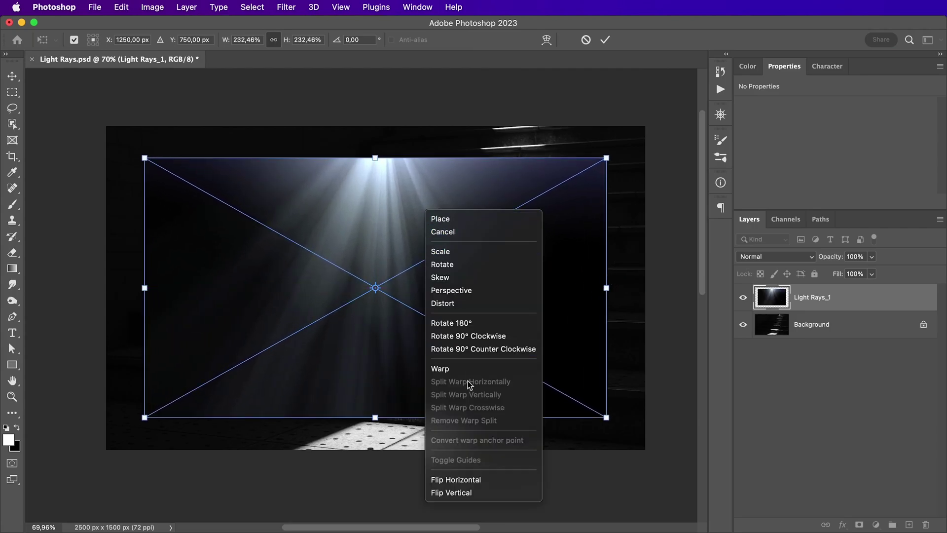
left_click(450, 480)
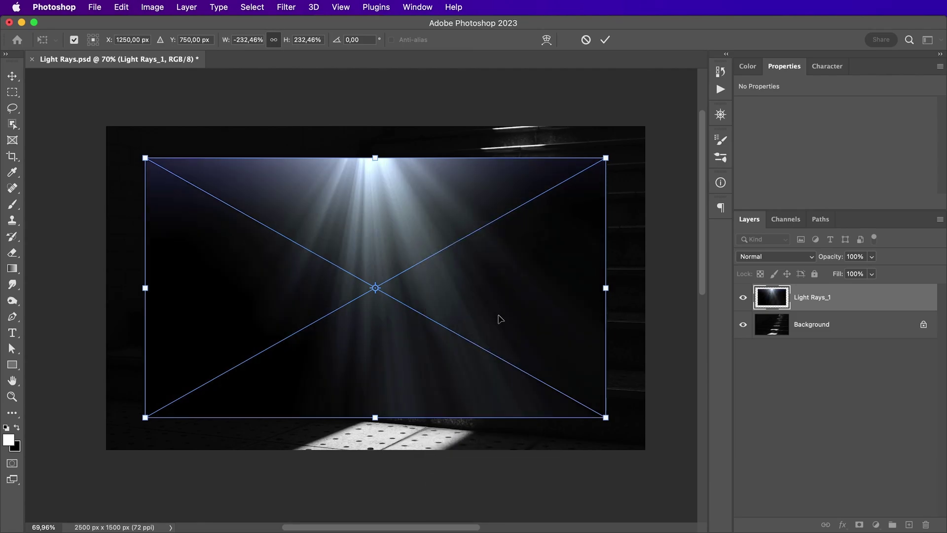
- Rotate, enlarge and reposition the light rays so they shine diagonally from the photo's upper-left corner, and commit the placement
left_click_drag(611, 435, 641, 330)
left_click_drag(444, 313, 401, 194)
key("Return")
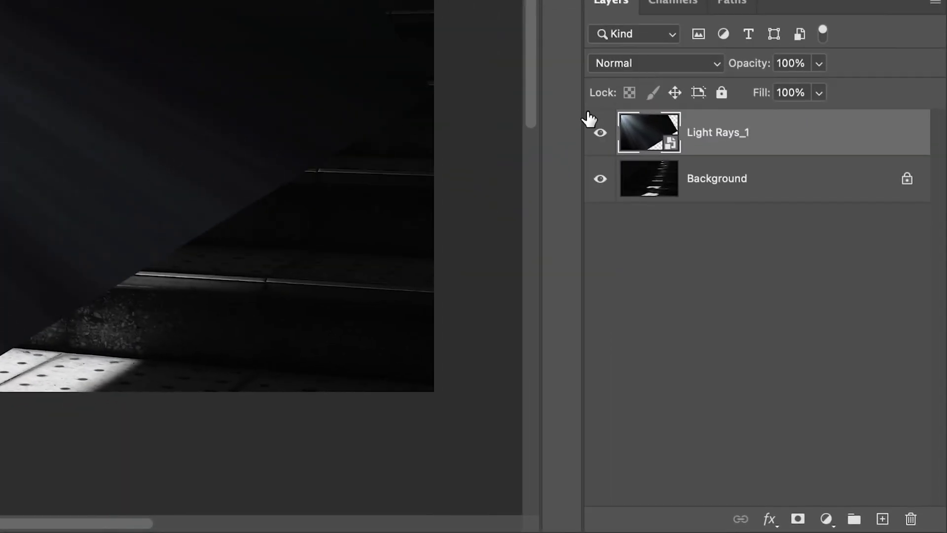
- Set the Light Rays_1 layer's blend mode to Linear Dodge (Add) and raise its Levels black input to 8
left_click(764, 257)
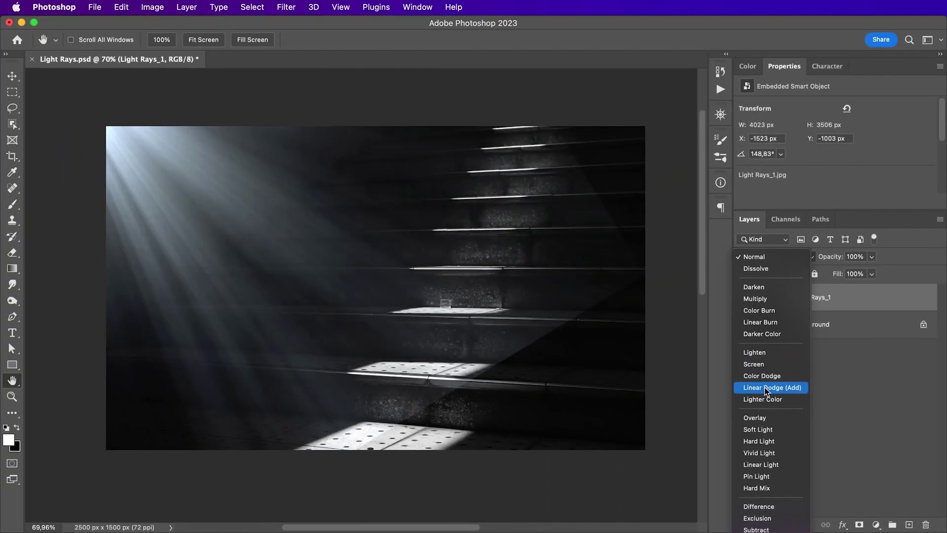
left_click(766, 388)
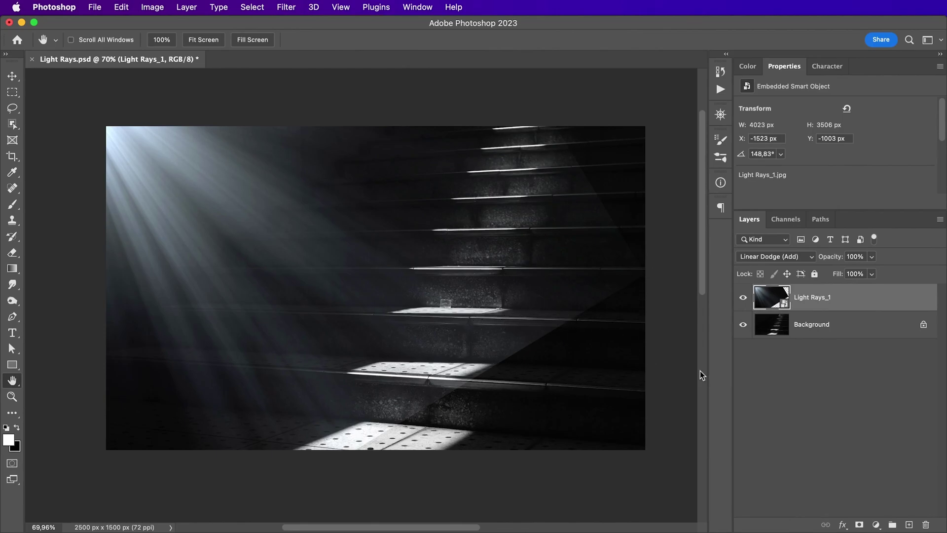
key("super+l")
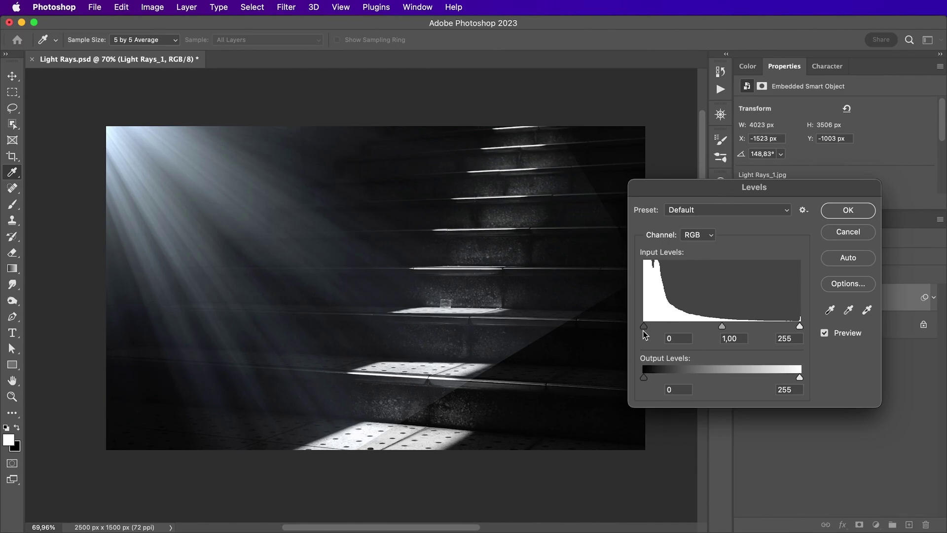
left_click_drag(644, 328, 650, 331)
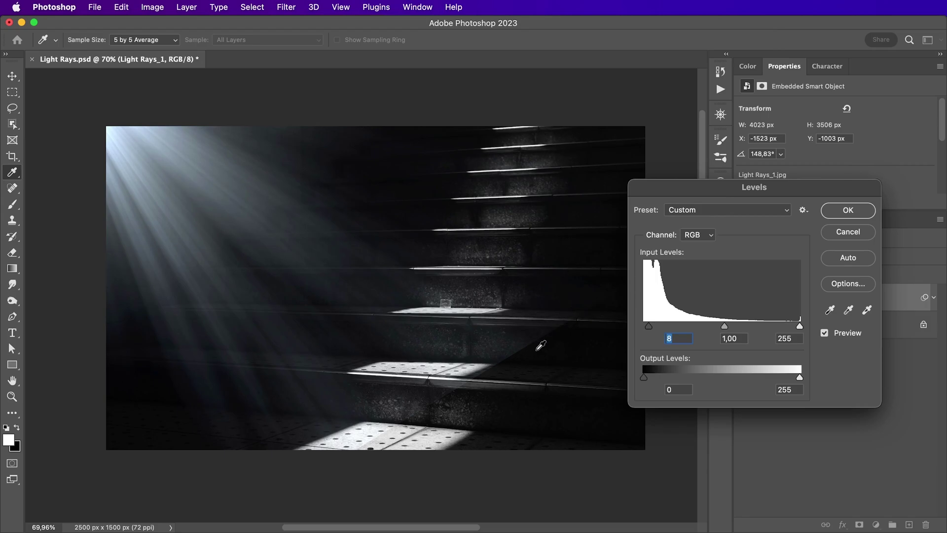
left_click(849, 211)
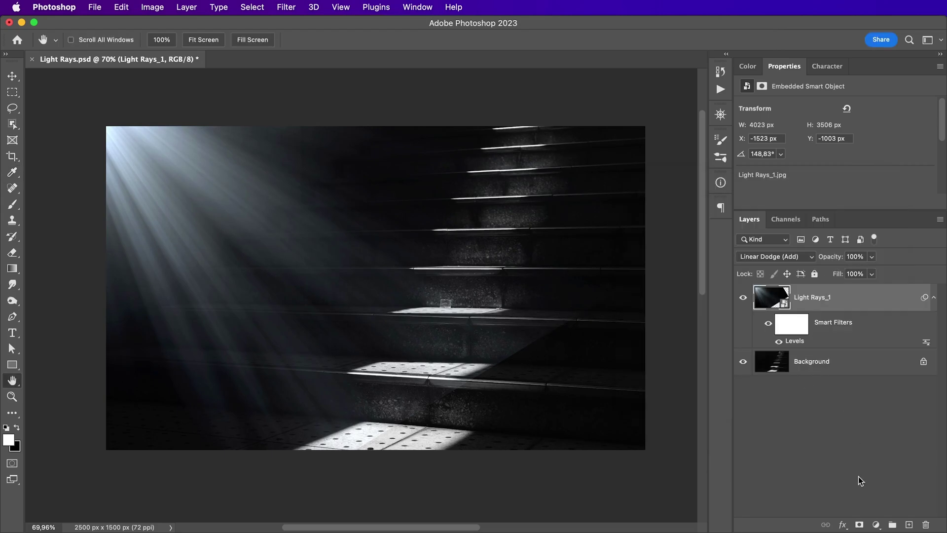
- Add a layer mask to Light Rays_1 and paint black over the visible hard edges of the rays image
left_click(859, 525)
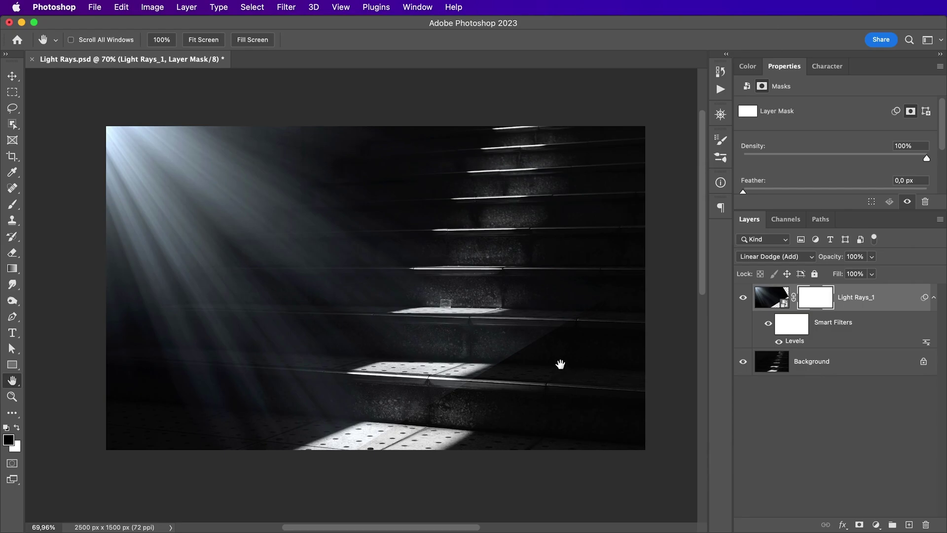
key("b")
mouse_move(477, 399)
left_mouse_down()
mouse_move(433, 391)
mouse_move(423, 401)
mouse_move(545, 370)
mouse_move(607, 328)
mouse_move(370, 475)
mouse_move(619, 345)
mouse_move(603, 166)
mouse_move(508, 63)
mouse_move(482, 68)
mouse_move(546, 102)
left_mouse_up()
key("h")
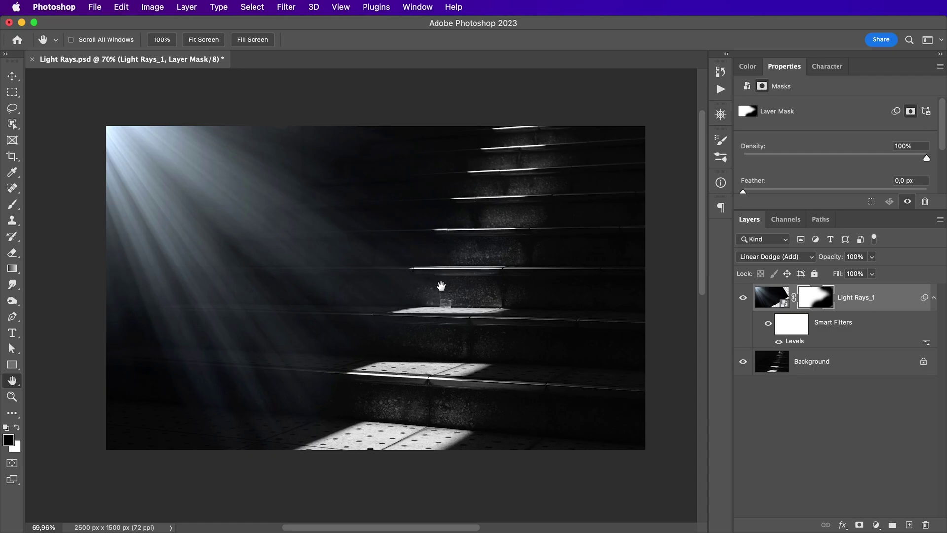
- Colorize the light rays through Hue/Saturation with Hue +34 and Saturation 2, and lower the Light Rays_1 layer opacity to 76%
left_click(775, 295)
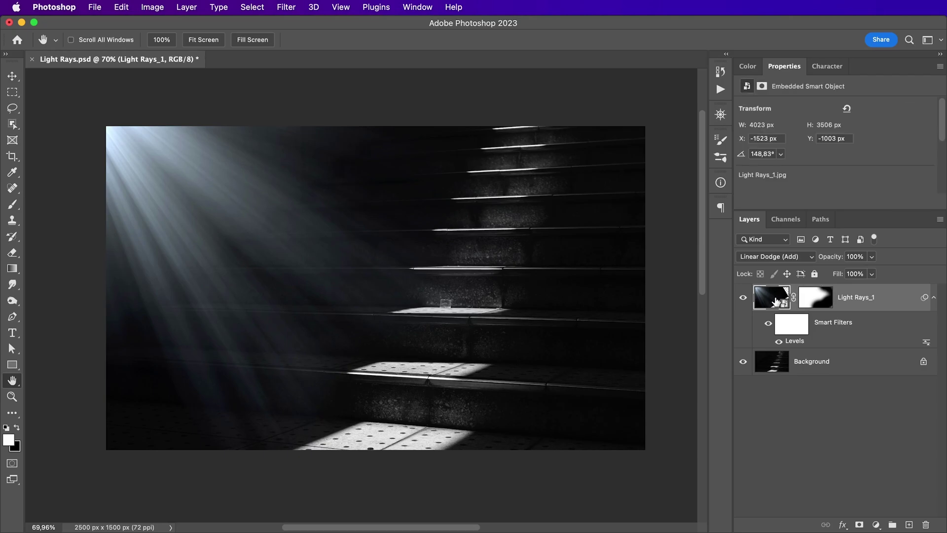
key("super+u")
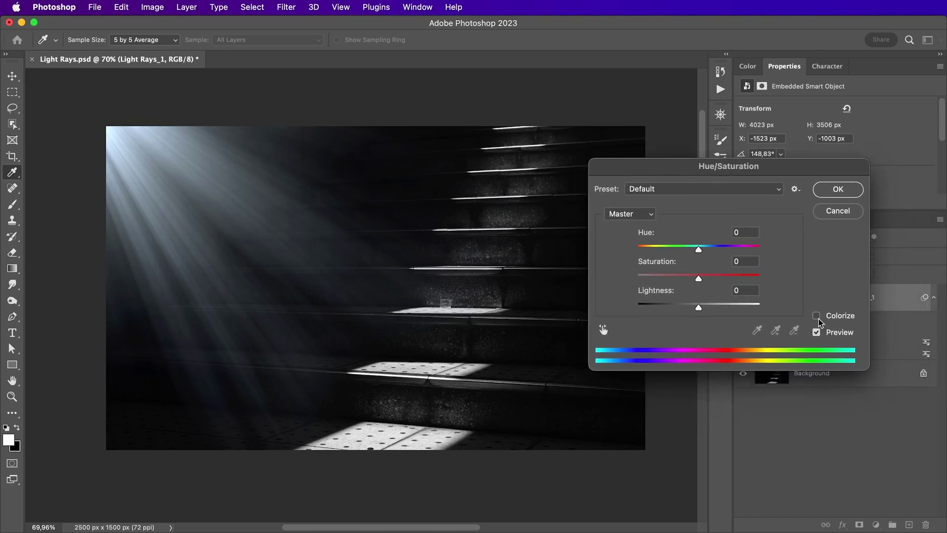
left_click(817, 316)
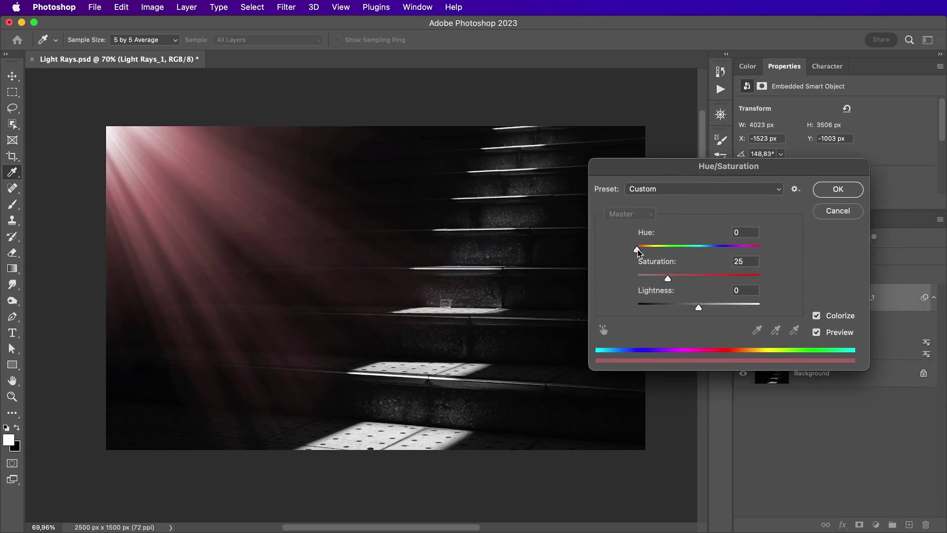
left_click_drag(637, 249, 639, 280)
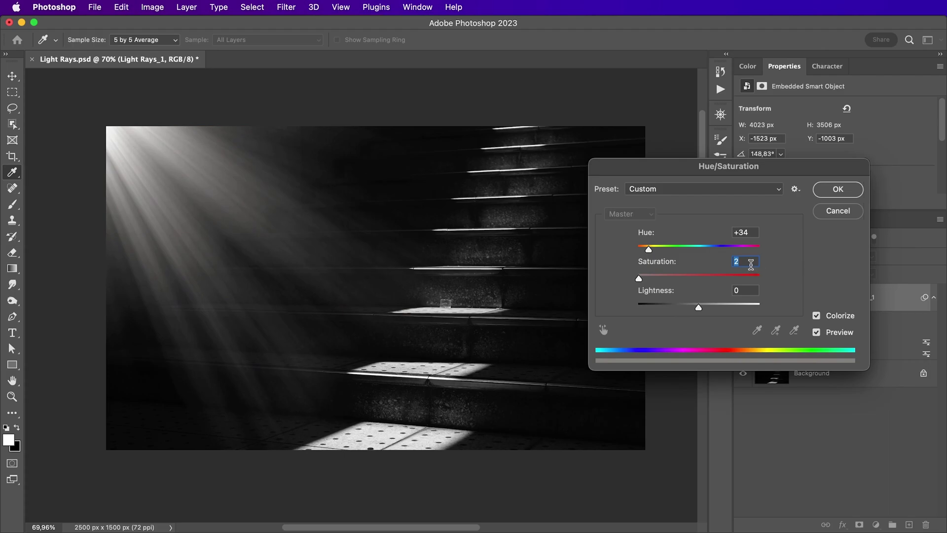
left_click(817, 333)
left_click(838, 189)
key("h")
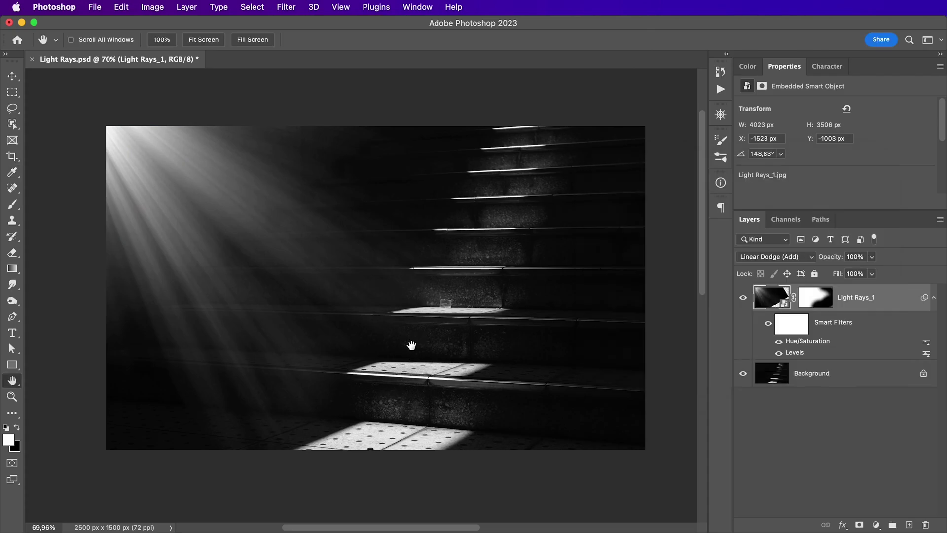
key("7")
key("6")
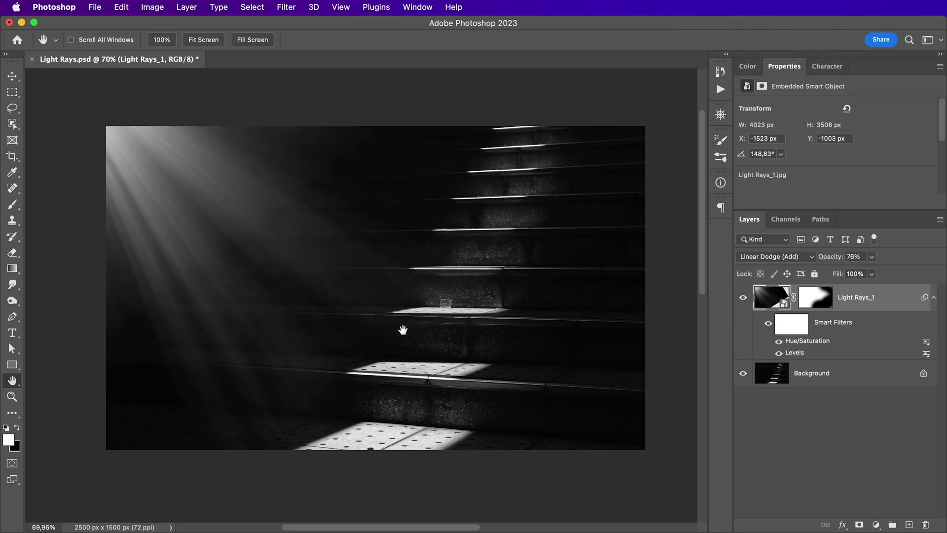
- Place the Particles_12 image, flip it horizontally, then rotate it about -146° and position it over the light rays
key("super+t")
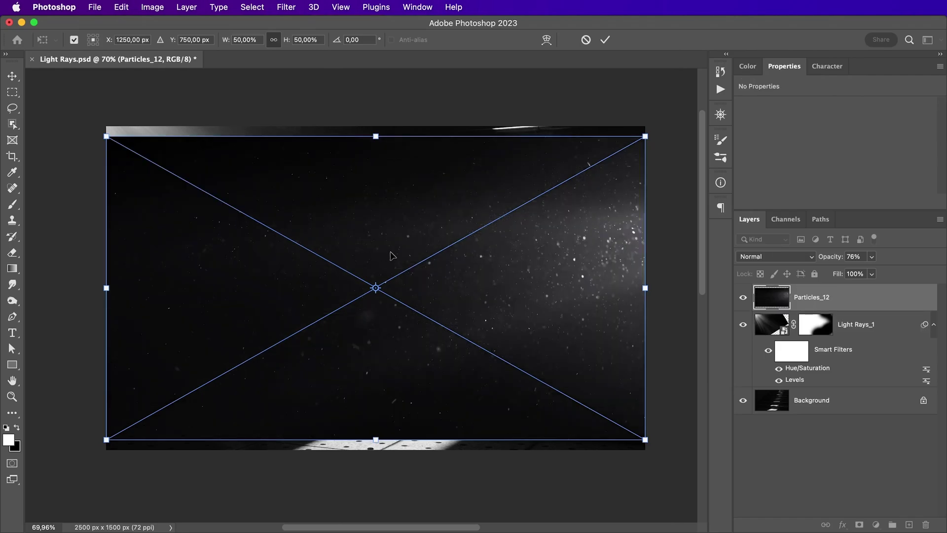
right_click(510, 247)
left_click(539, 509)
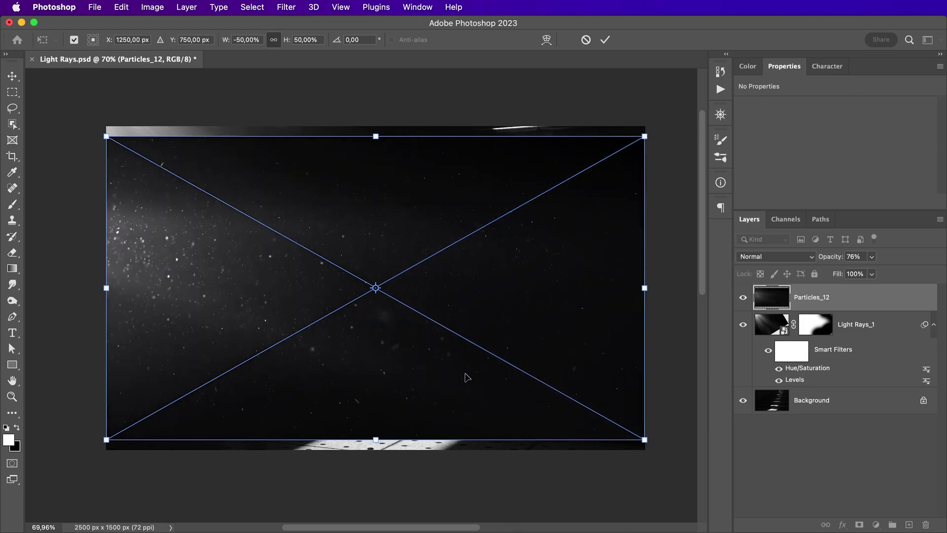
left_click_drag(659, 433, 516, 454)
left_click_drag(553, 325, 482, 300)
left_click_drag(611, 263, 550, 192)
- Set the Particles_12 layer's blend mode to Screen and commit its transform
left_click(775, 256)
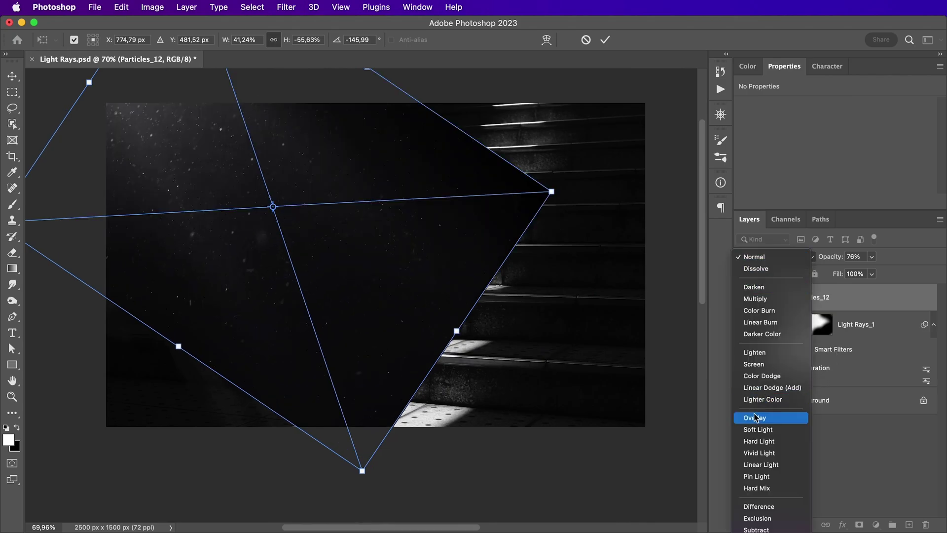
left_click(753, 364)
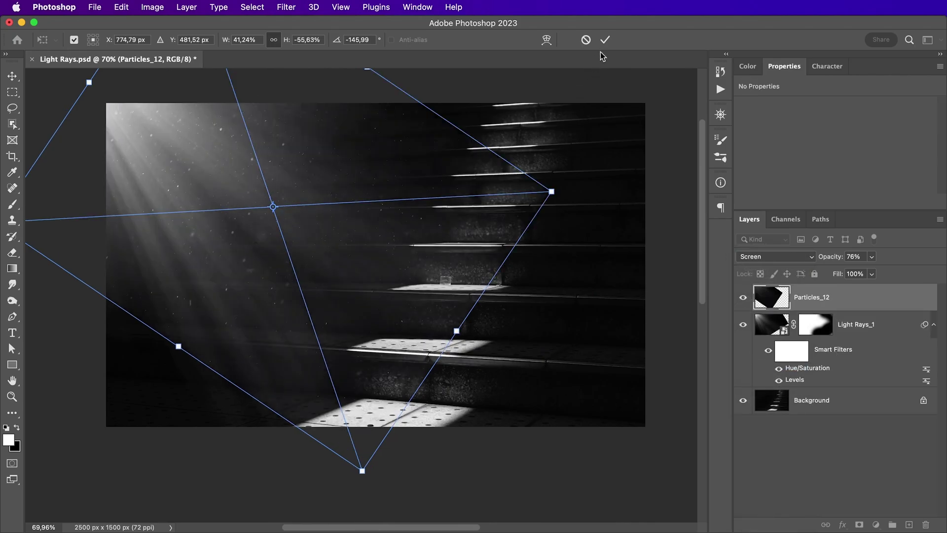
key("Return")
key("h")
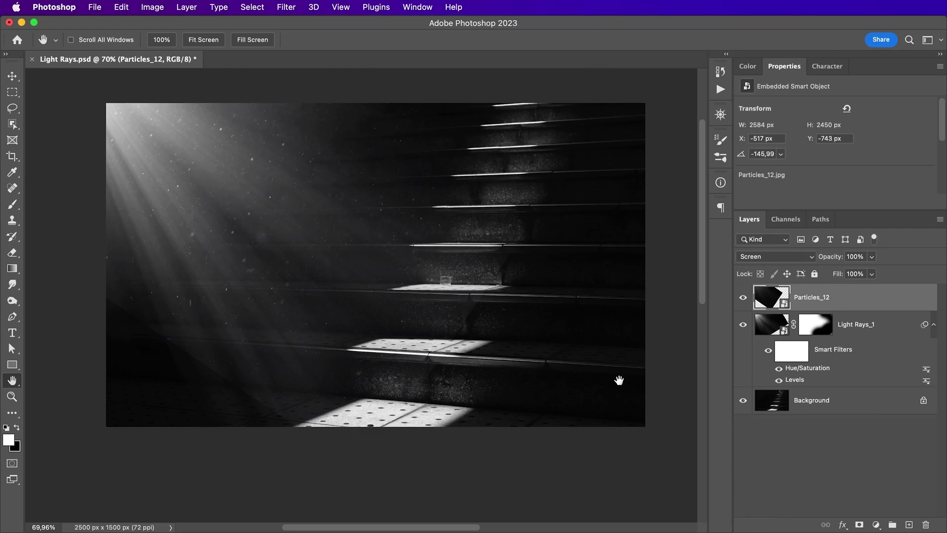
- Raise the Levels black input of Particles_12 to 9 and shift the particles closer to the light source
key("super+l")
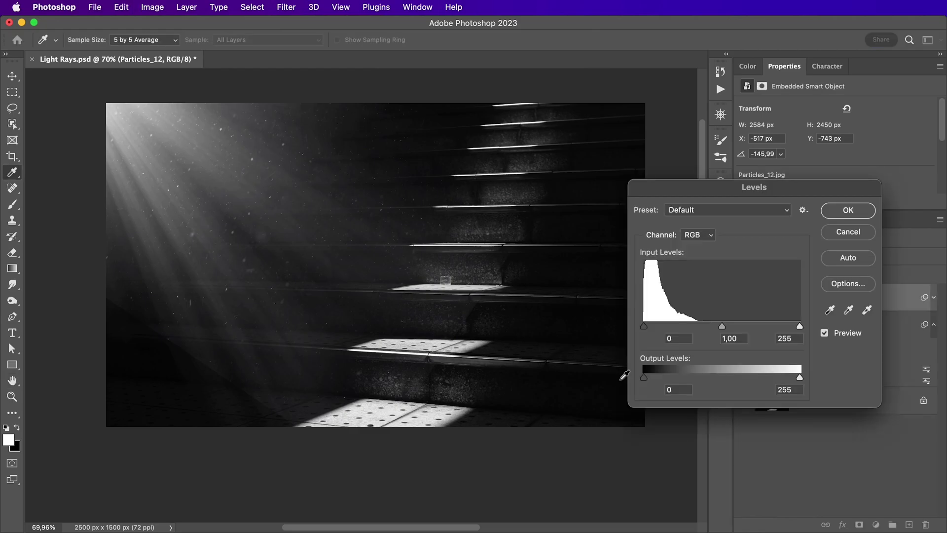
left_click_drag(645, 328, 650, 331)
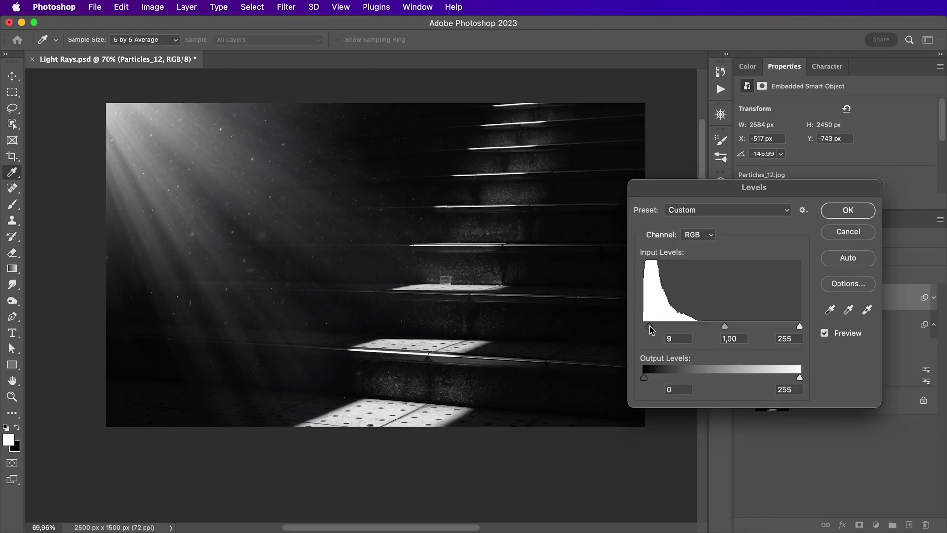
left_click(834, 213)
key("v")
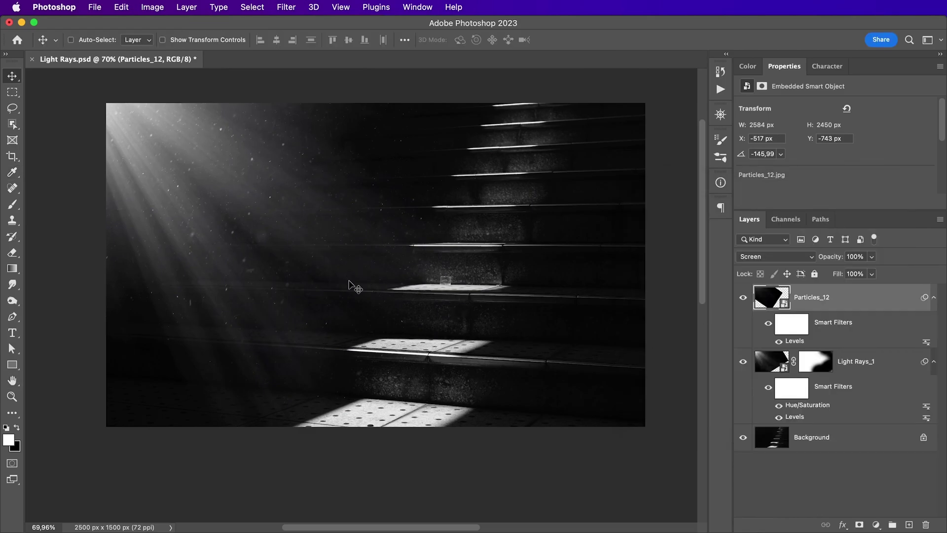
left_click_drag(349, 285, 313, 245)
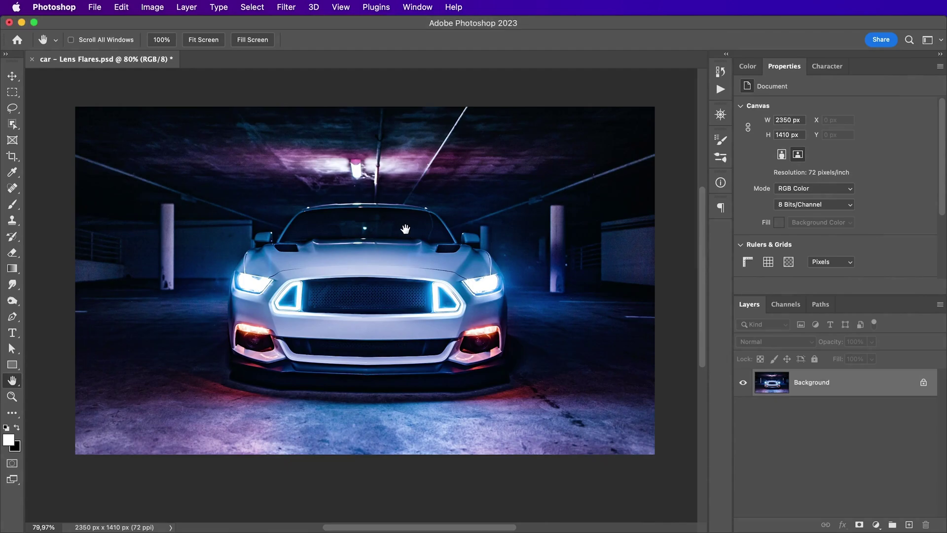
- Place the Lens Flare_5 (car Headlight) image in the car photo and set its blend mode to Linear Dodge (Add)
left_click_drag(405, 229, 512, 234)
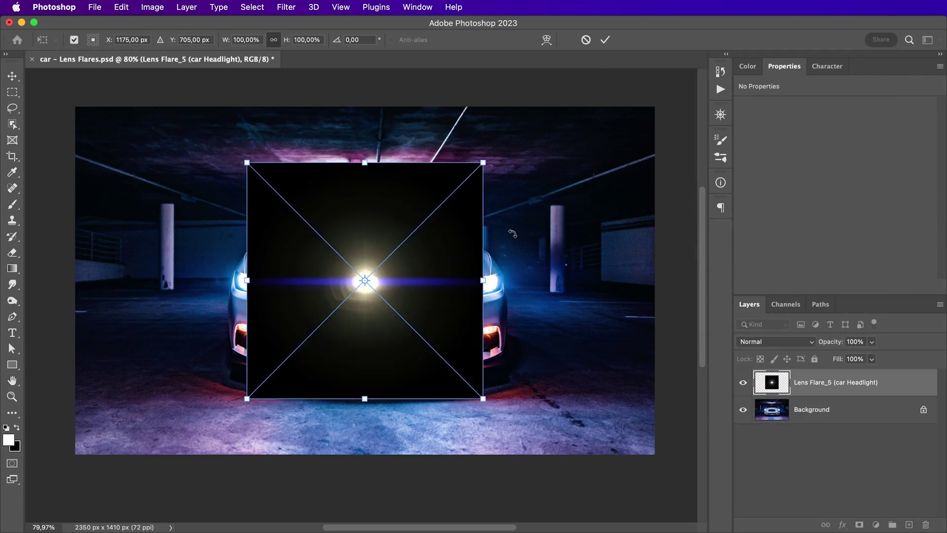
key("Return")
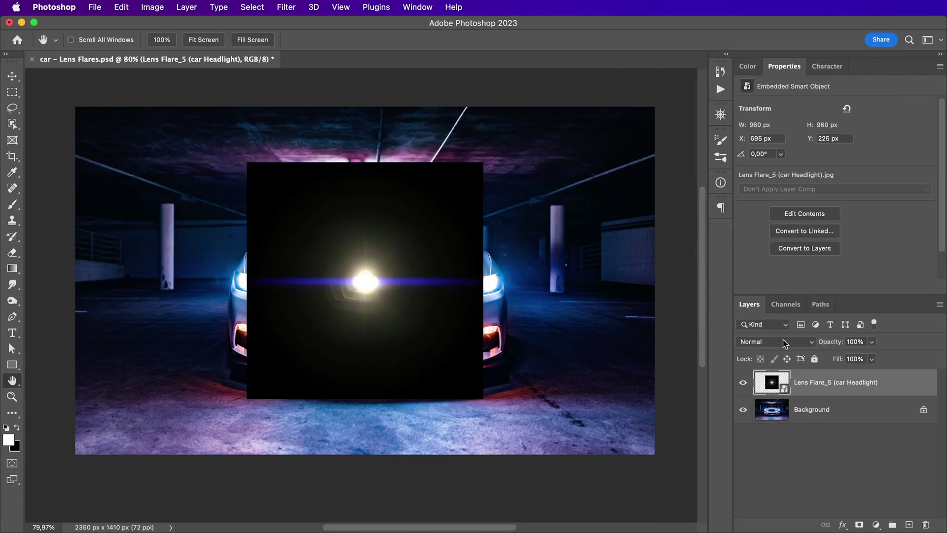
left_click(764, 341)
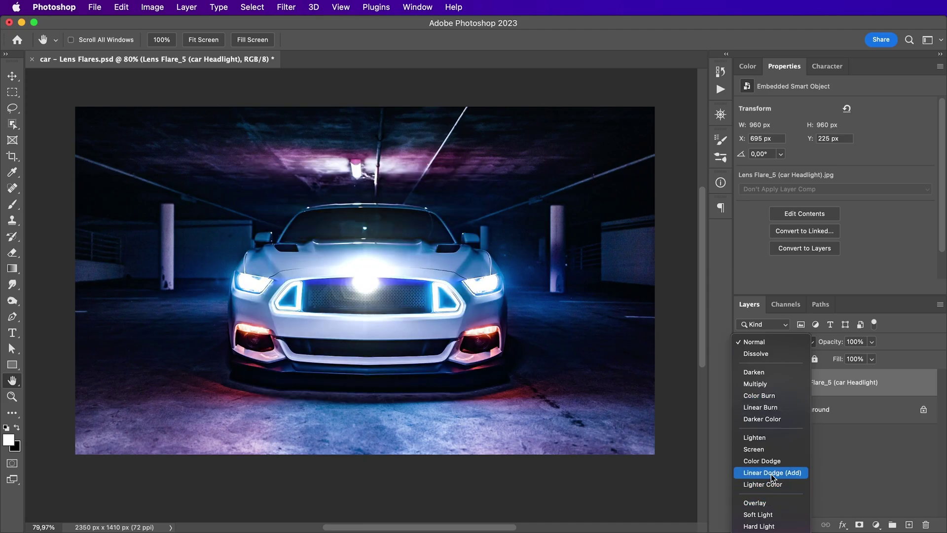
left_click(768, 472)
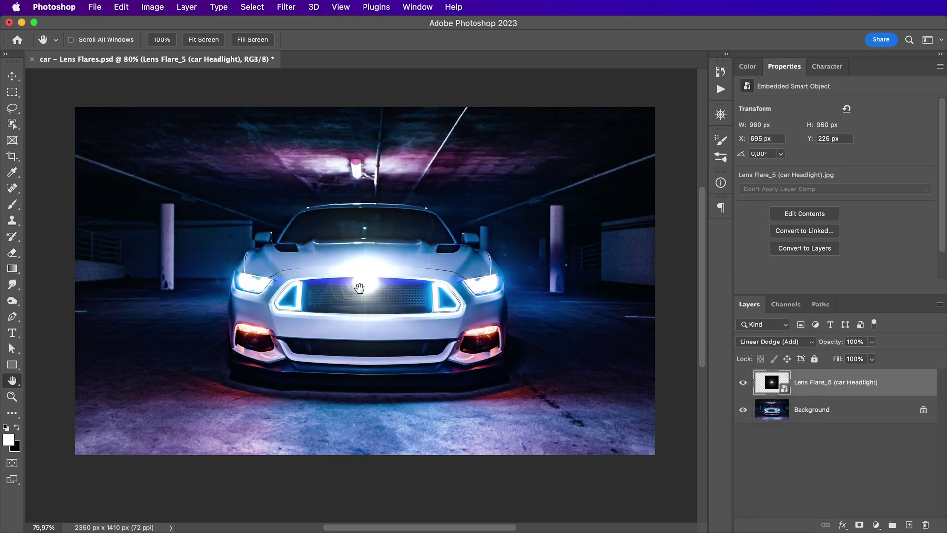
- Move the lens flare onto the car's headlight on the left side of the photo
key("v")
left_click_drag(370, 291, 287, 291)
key("h")
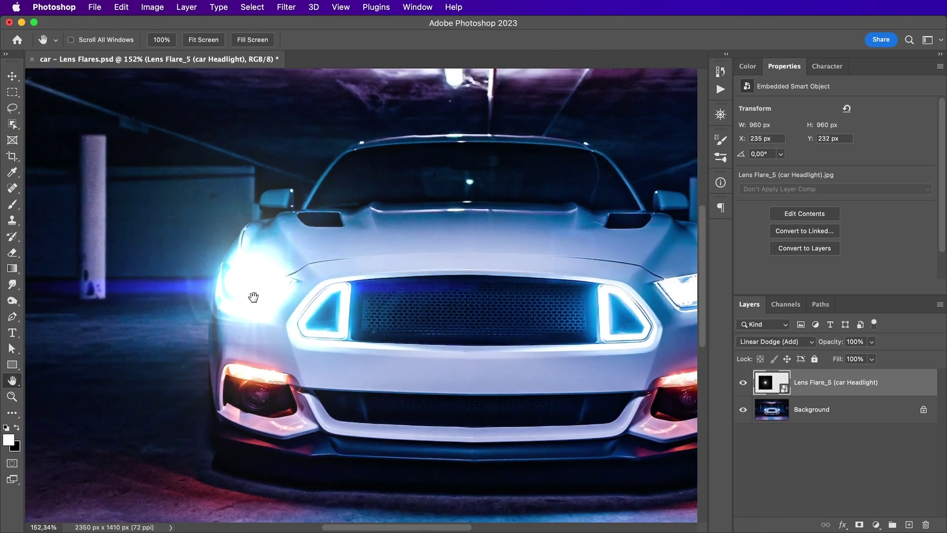
- Compare Screen with the lens flare layer's other blend modes, keeping Linear Dodge (Add)
left_click(766, 346)
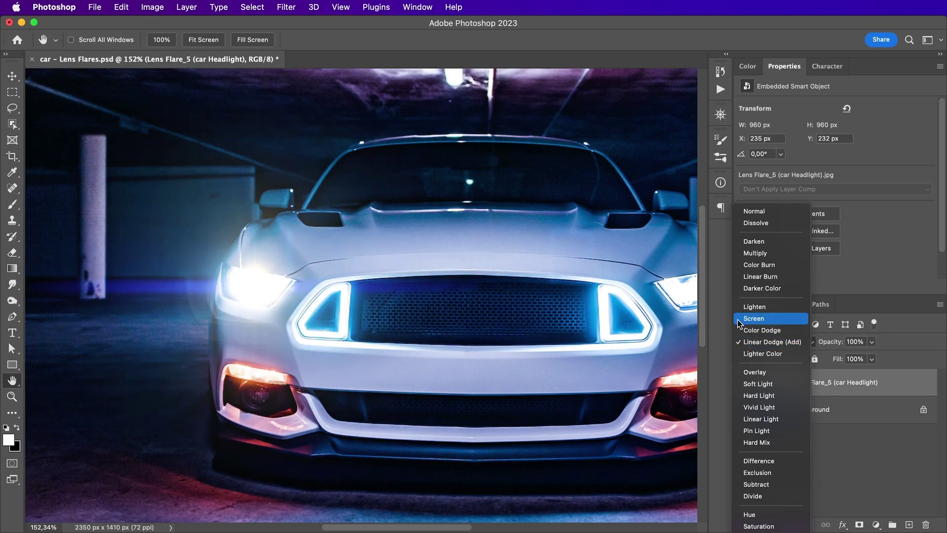
left_click(757, 345)
scroll(537, 377, "down", 3)
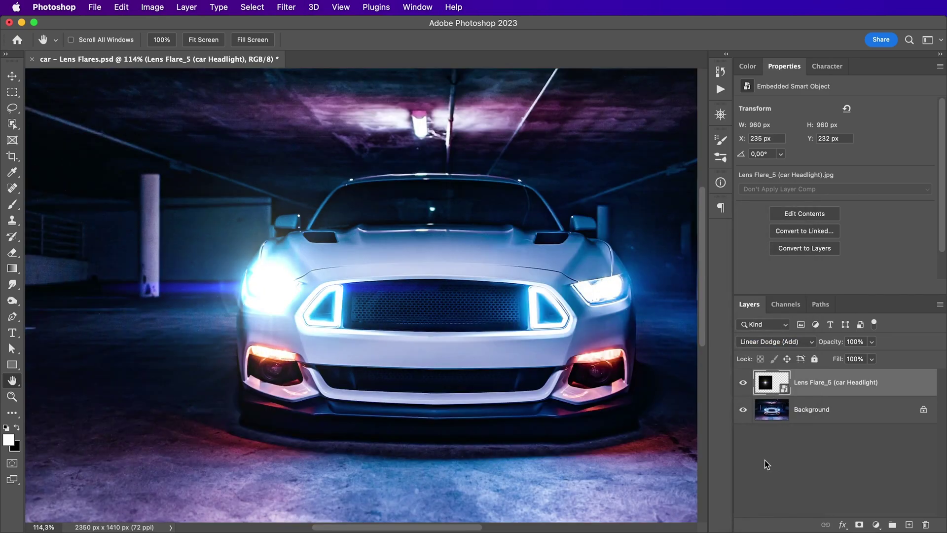
- Add a layer mask to the Lens Flare_5 layer and paint black at 50% brush opacity over the headlight's bright core
left_click(860, 525)
key("b")
key("d")
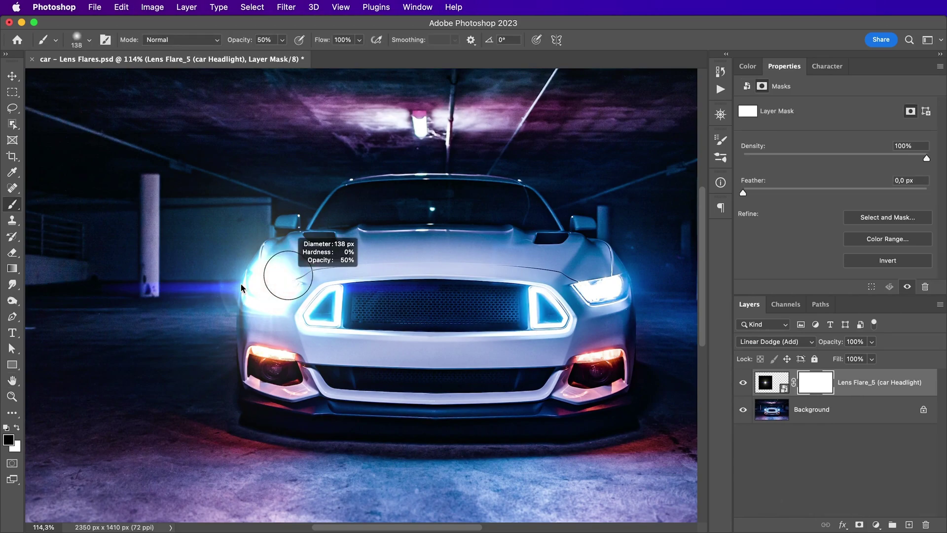
left_click_drag(241, 287, 278, 291)
key("x")
key("super+space")
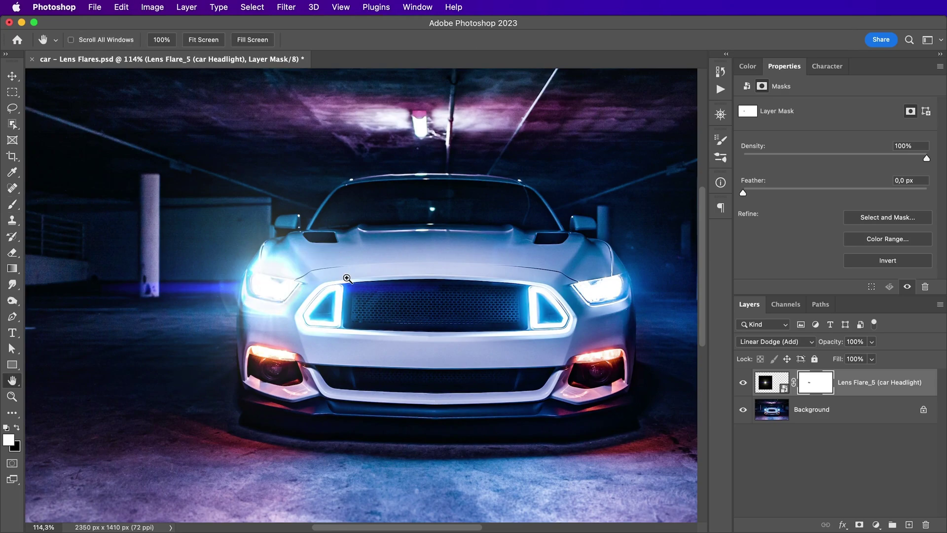
- Duplicate the masked lens flare layer, compare the photo with and without the copy, and lower the copy's opacity to 64%
key("super+j")
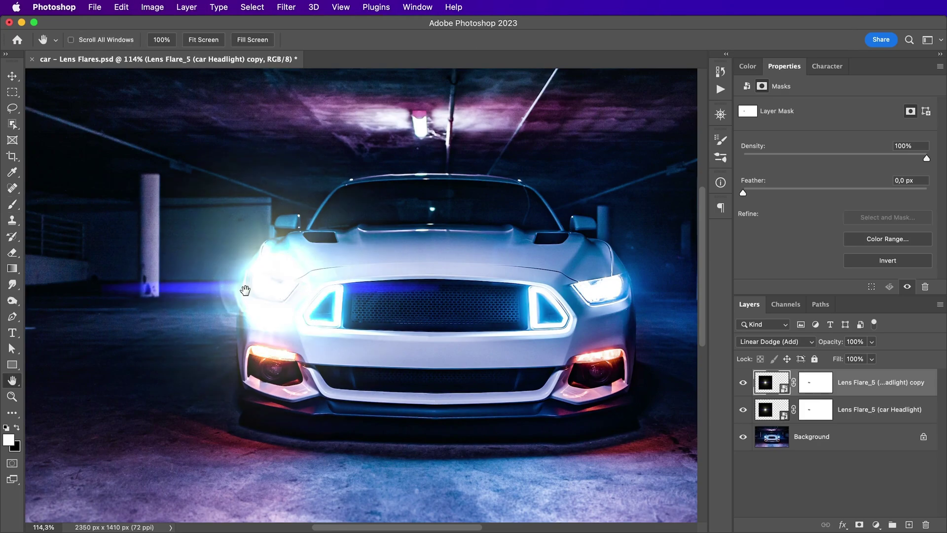
left_click(743, 382)
left_click(744, 383)
left_click(743, 382)
left_click(743, 383)
left_click(772, 386)
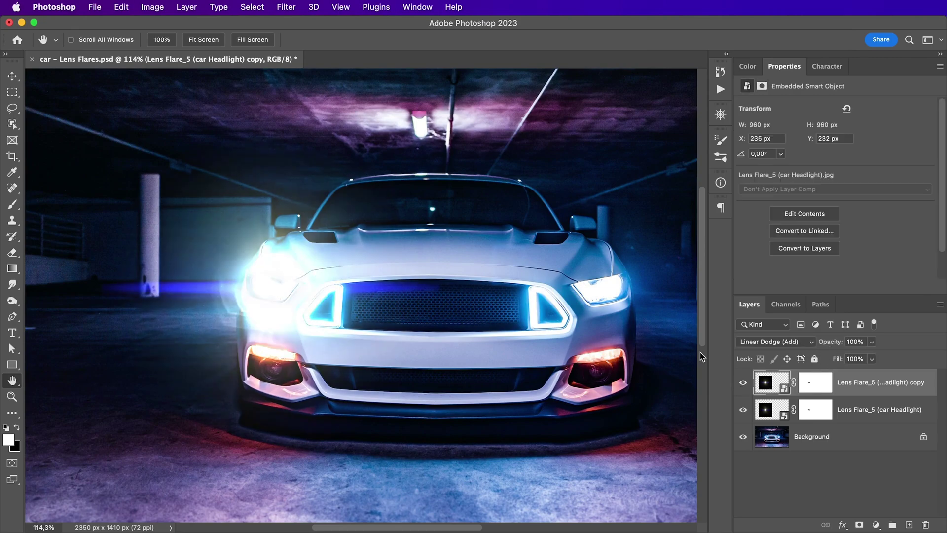
left_click_drag(827, 347, 809, 347)
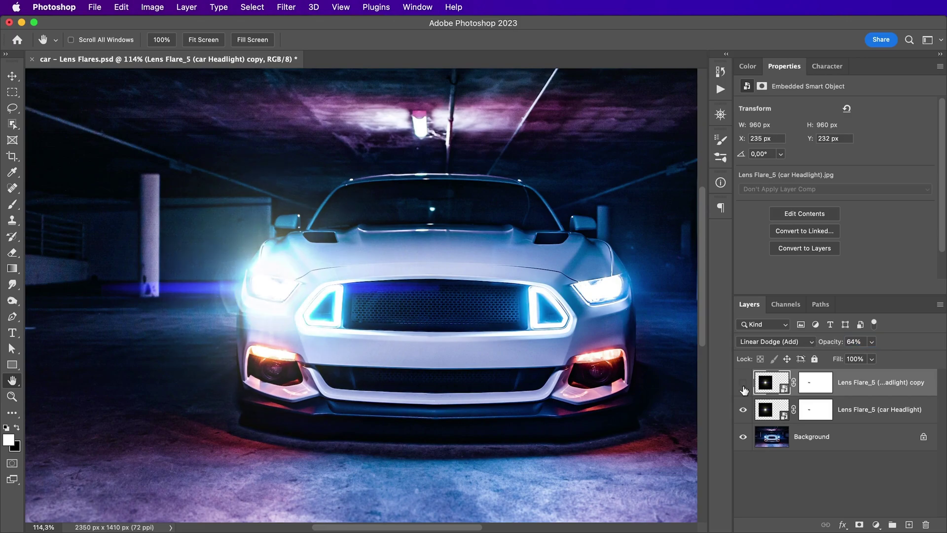
- Select both lens flare layers and place duplicates of them over the car's other headlight, on the right side of the photo
key("super+0")
left_click(847, 409, "shift")
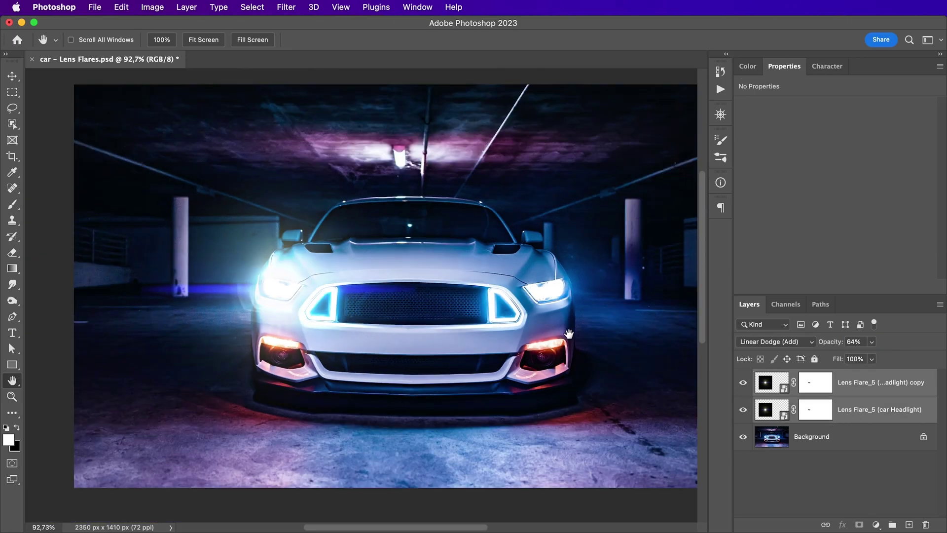
key("v")
left_click_drag(285, 288, 547, 297)
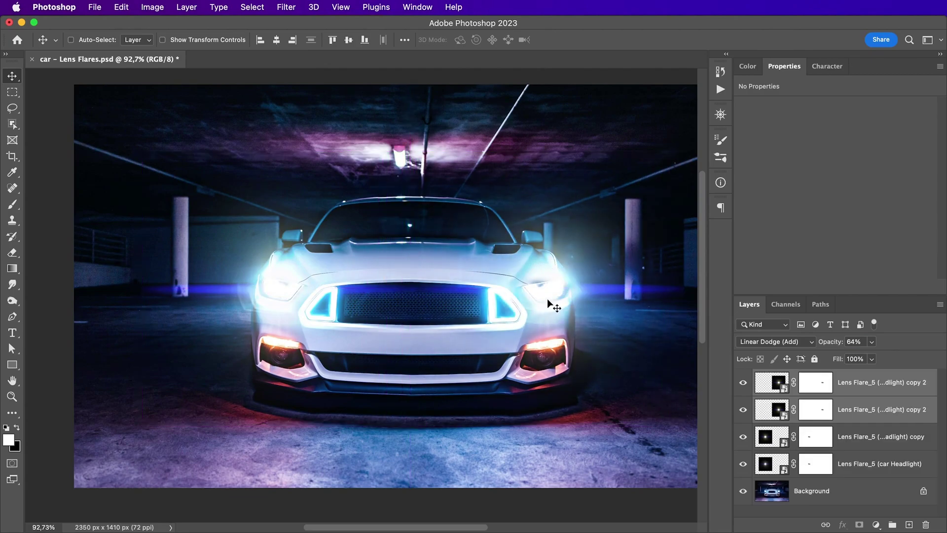
- Flip the two duplicated flares horizontally, align them with the right headlight and scale them down slightly
key("super+t")
right_click(547, 291)
left_click(562, 306)
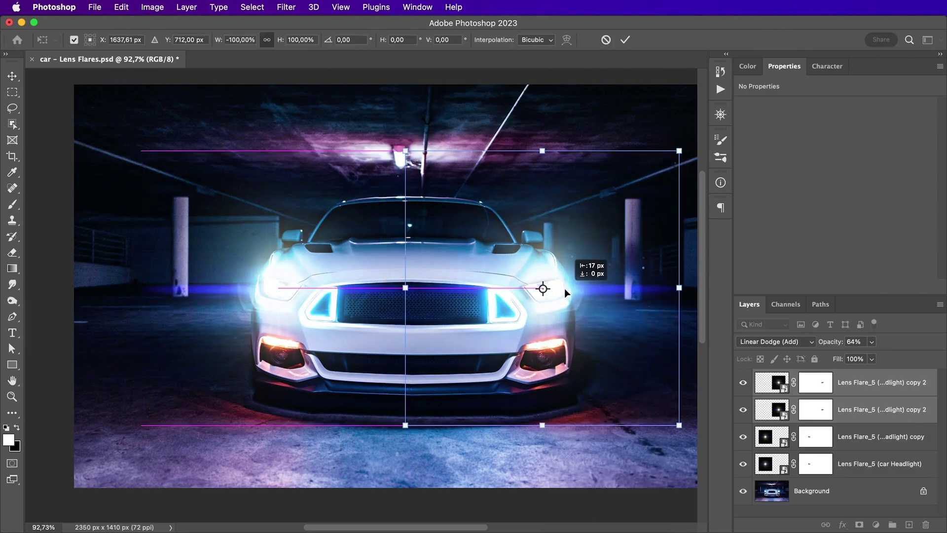
left_click(679, 154)
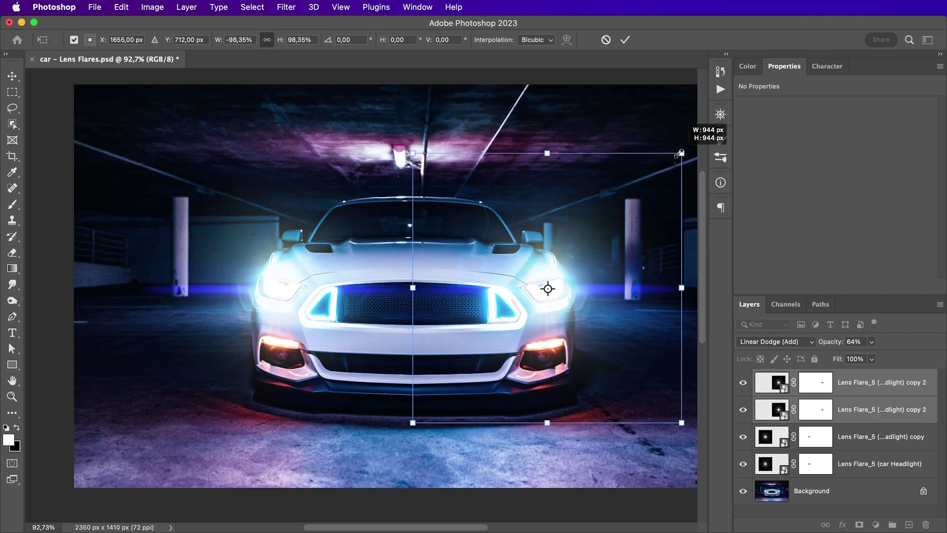
key("Return")
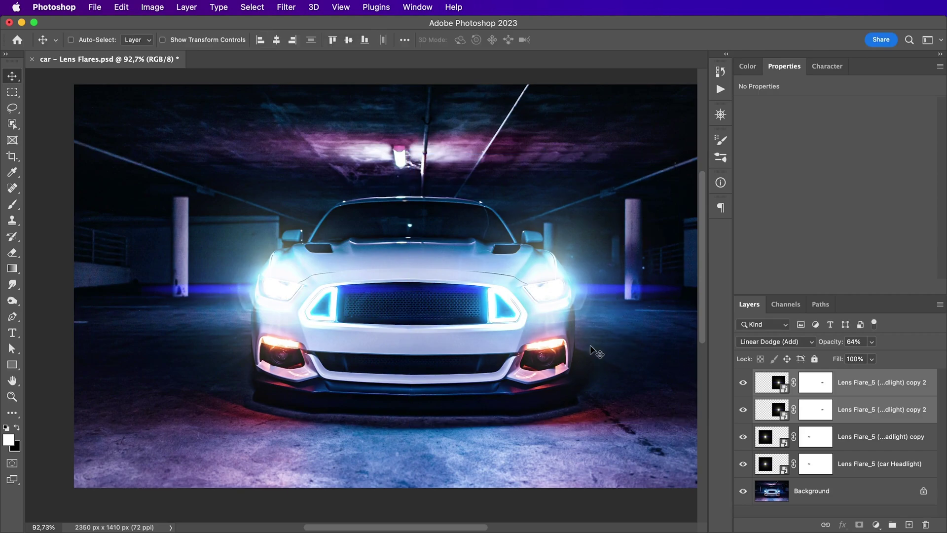
- Paint black at 50% brush opacity on the masks of both duplicated flares to fade the blue streak beside the right headlight
key("super+backslash")
key("b")
key("x")
mouse_move(610, 288)
left_mouse_down()
mouse_move(656, 282)
mouse_move(595, 290)
left_mouse_up()
mouse_move(646, 287)
left_mouse_down()
mouse_move(577, 292)
mouse_move(641, 288)
left_mouse_up()
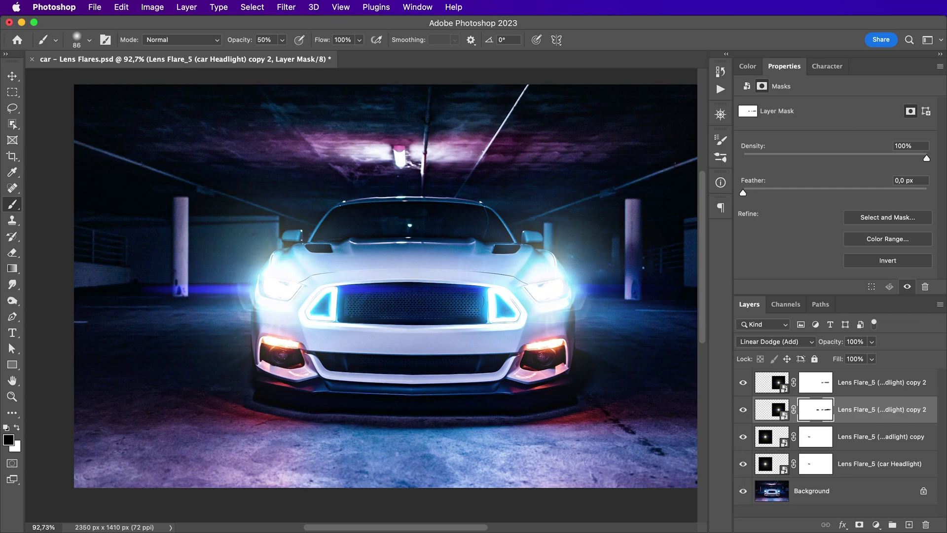
- Place the Lens Flare_11 image in the car photo, set its blend mode to Screen and move it up beside the ceiling lamp
left_click_drag(449, 241, 503, 267)
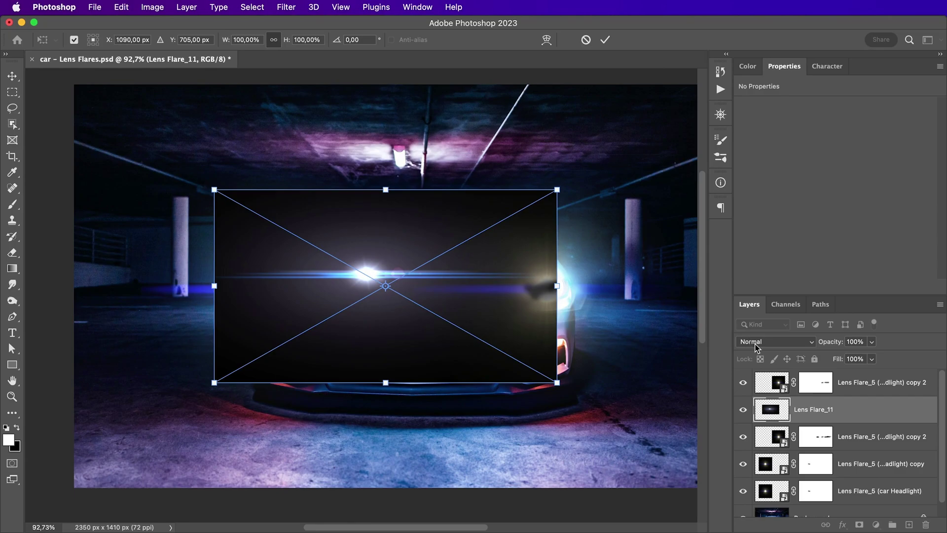
left_click(605, 39)
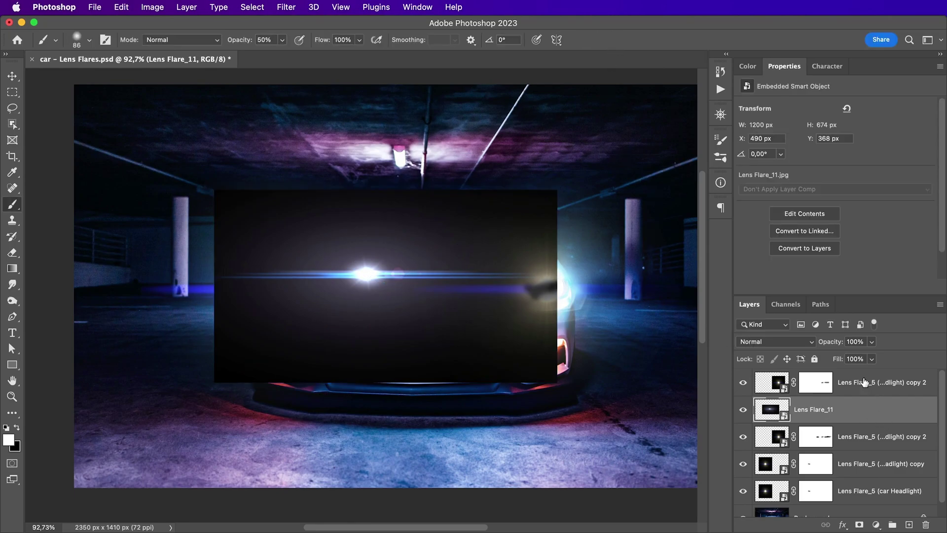
left_click(775, 341)
left_click(753, 449)
key("v")
left_click_drag(429, 276, 516, 152)
- Apply Levels to Lens Flare_11 as a smart filter, raising the black input to hide the image's edges
key("ctrl+l")
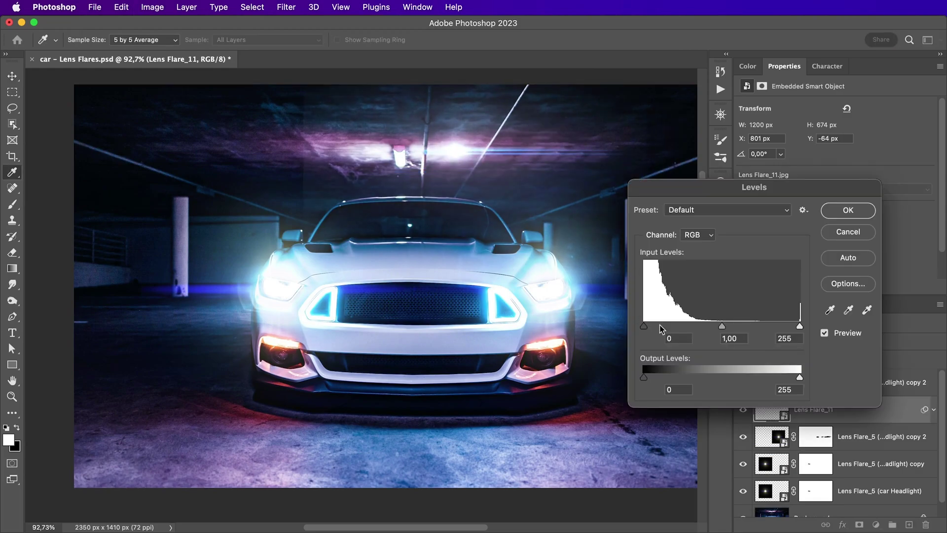
left_click_drag(665, 321, 672, 326)
left_click(848, 210)
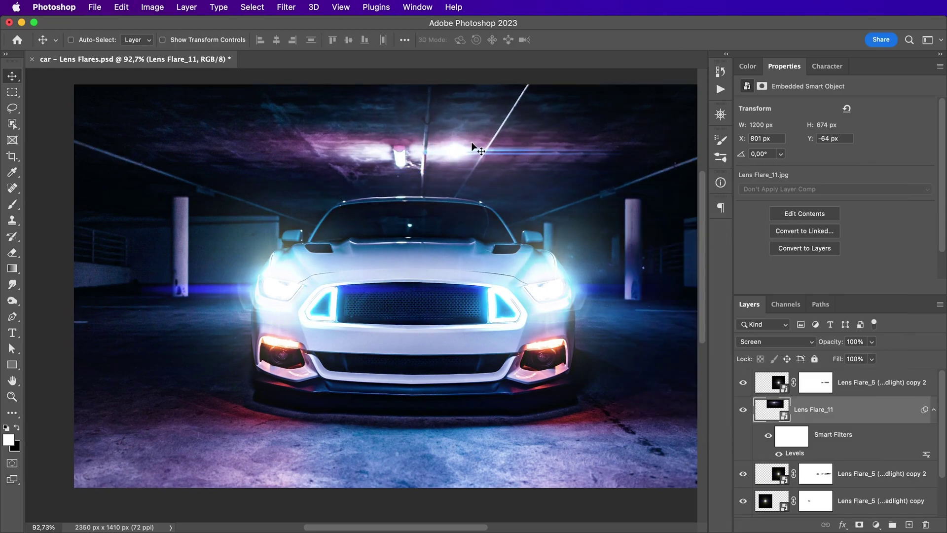
- Scale Lens Flare_11 down to about 859 × 483 px and move it onto the right headlight
key("ctrl+t")
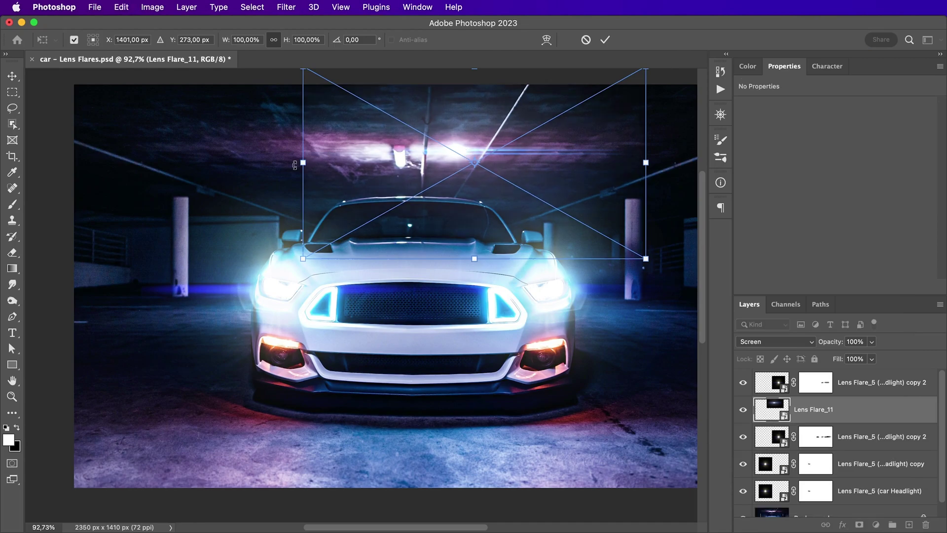
left_click_drag(302, 163, 402, 163)
left_click_drag(504, 141, 534, 274)
key("Return")
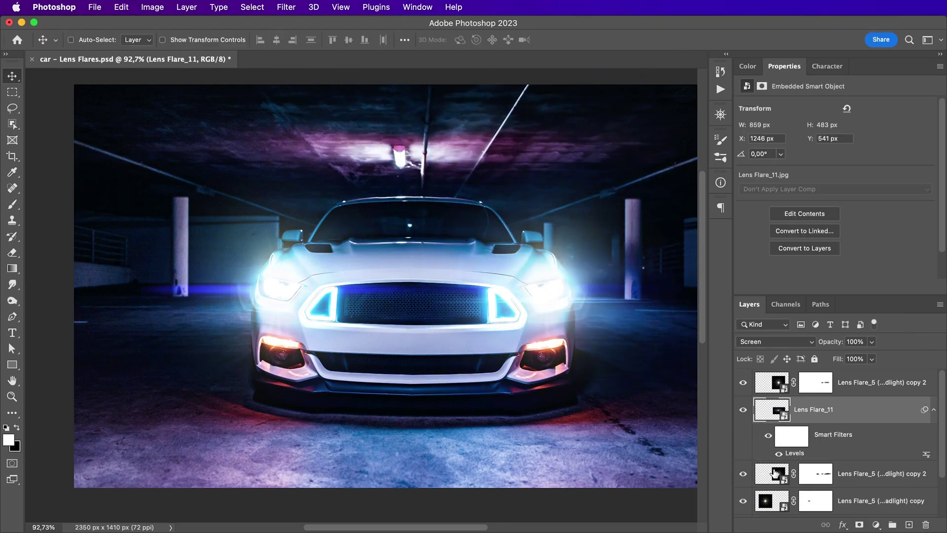
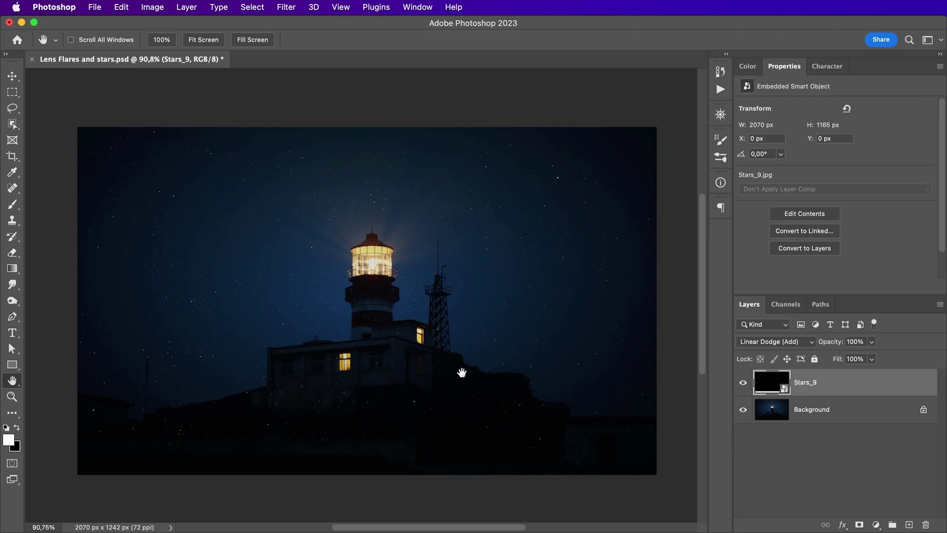
- Select the sky on the lighthouse photo's Background layer and use the selection as a layer mask on Stars_9
left_click(796, 410)
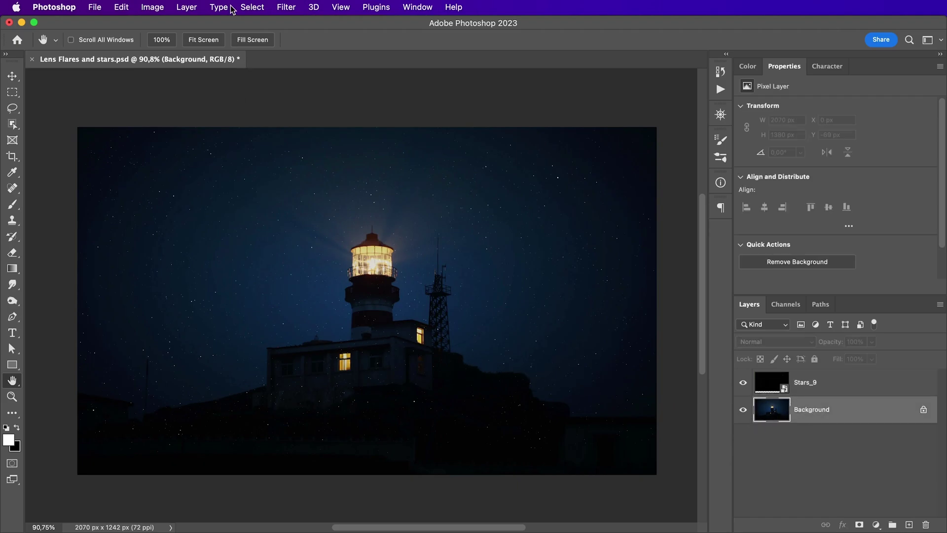
left_click(249, 10)
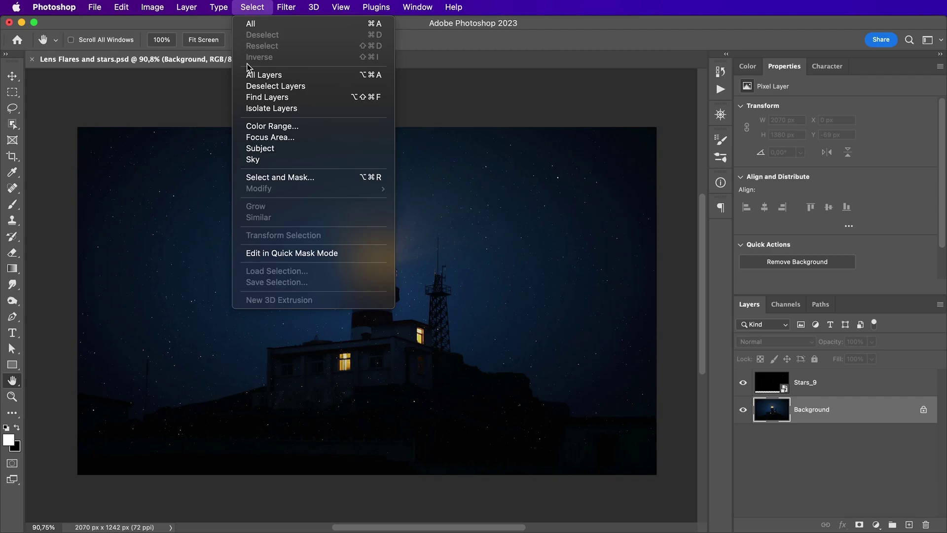
left_click(257, 159)
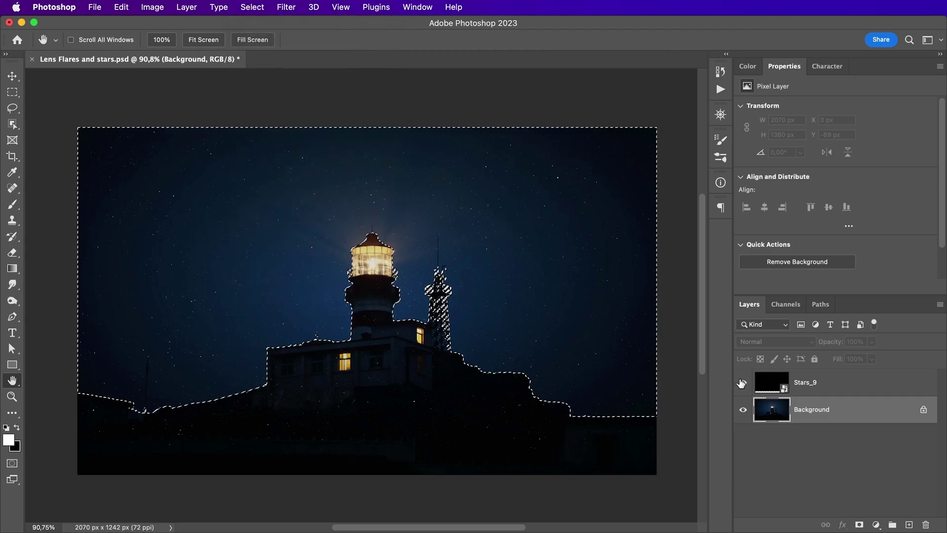
left_click(800, 389)
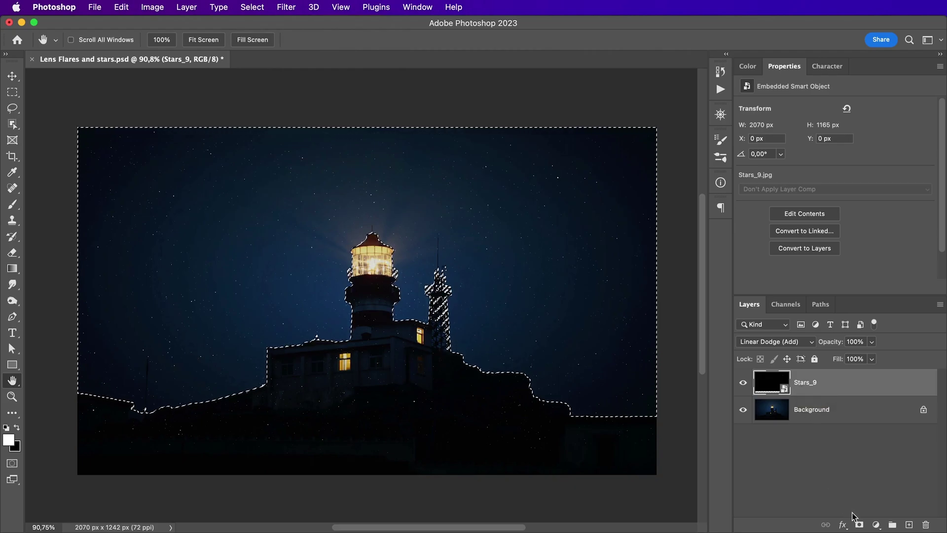
left_click(858, 525)
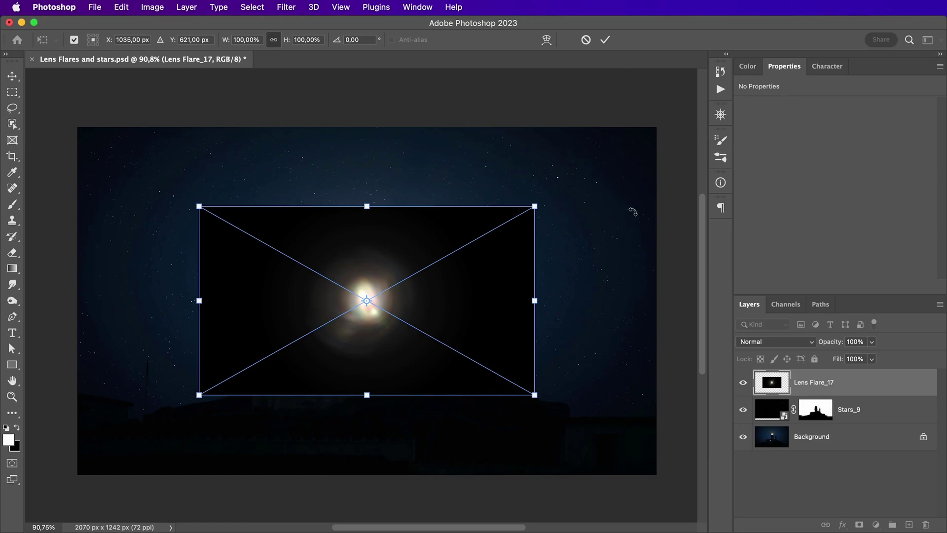
- Place the Lens Flare_17 image in the lighthouse photo and set its blend mode to Screen
left_click(605, 39)
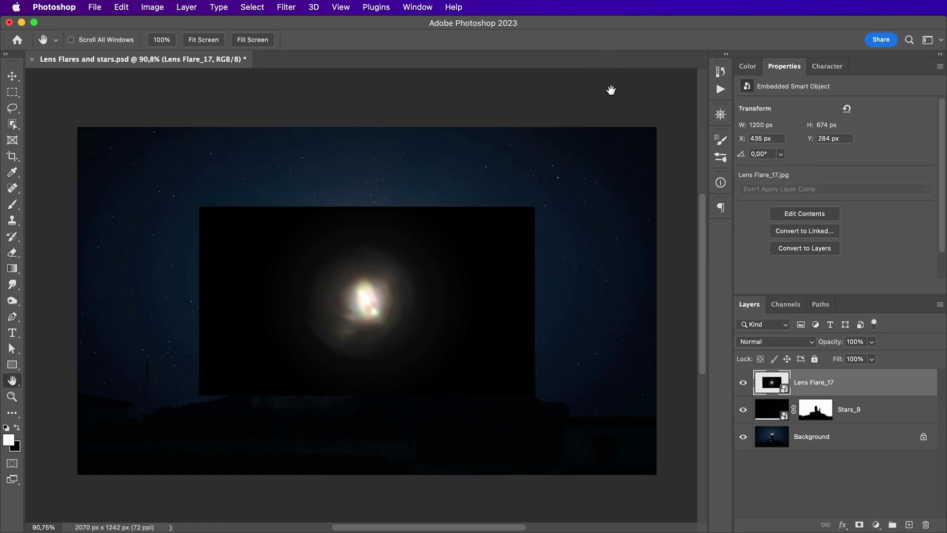
left_click(775, 344)
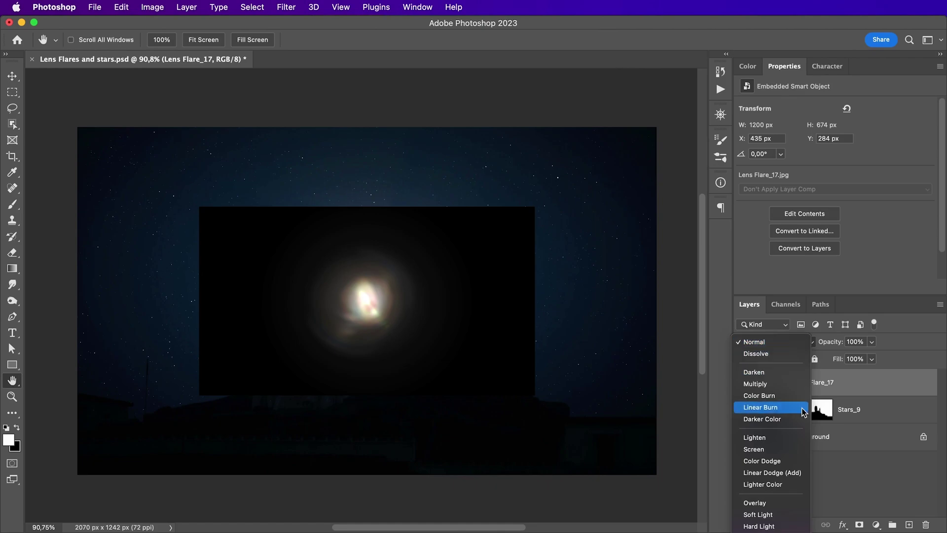
left_click(774, 450)
- Move Lens Flare_17 onto the lighthouse lamp and scale it to 88.50%
key("super+t")
left_click_drag(387, 322, 389, 279)
left_click_drag(533, 165, 519, 176)
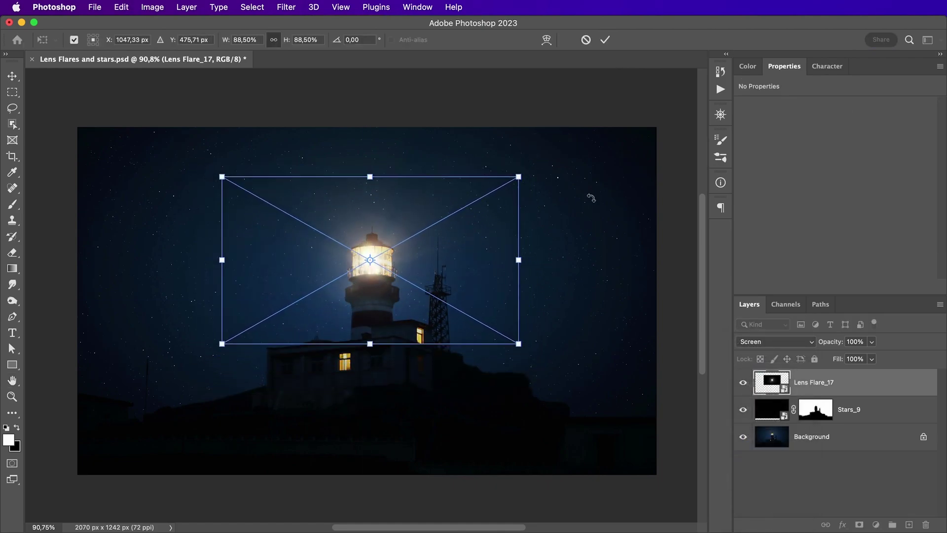
left_click(605, 40)
- Place the Lens Flare_27 image at about 1642 × 924 px and set its blend mode to Linear Dodge (Add)
left_click_drag(577, 249, 407, 315)
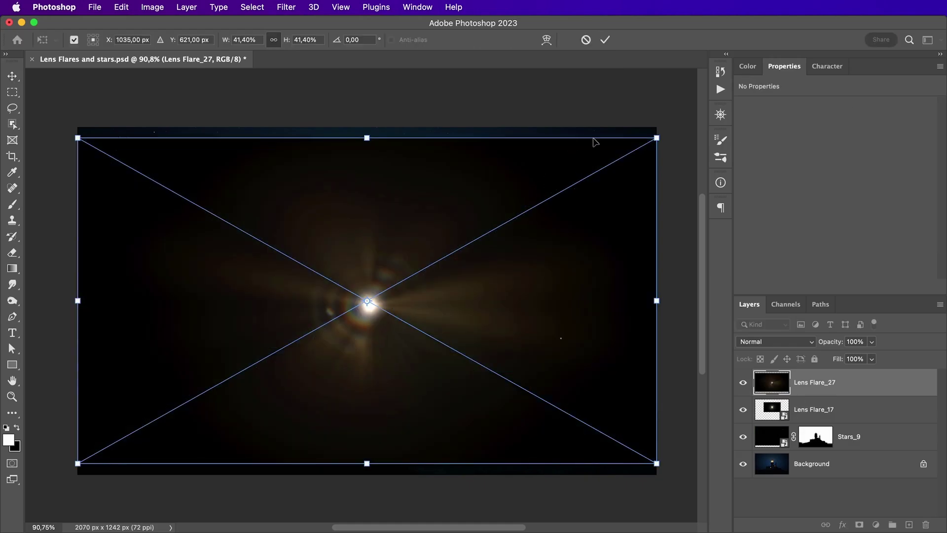
left_click_drag(656, 137, 598, 169)
left_click(605, 39)
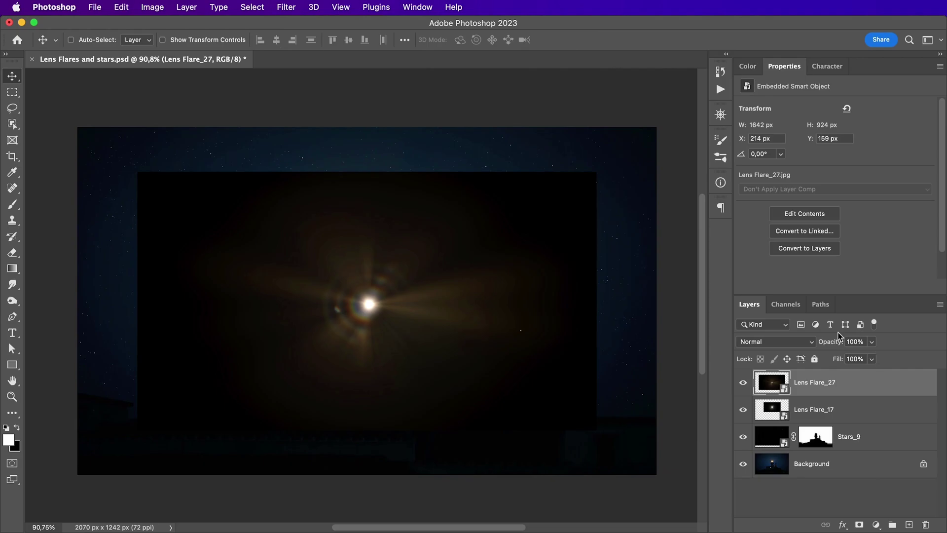
left_click(772, 342)
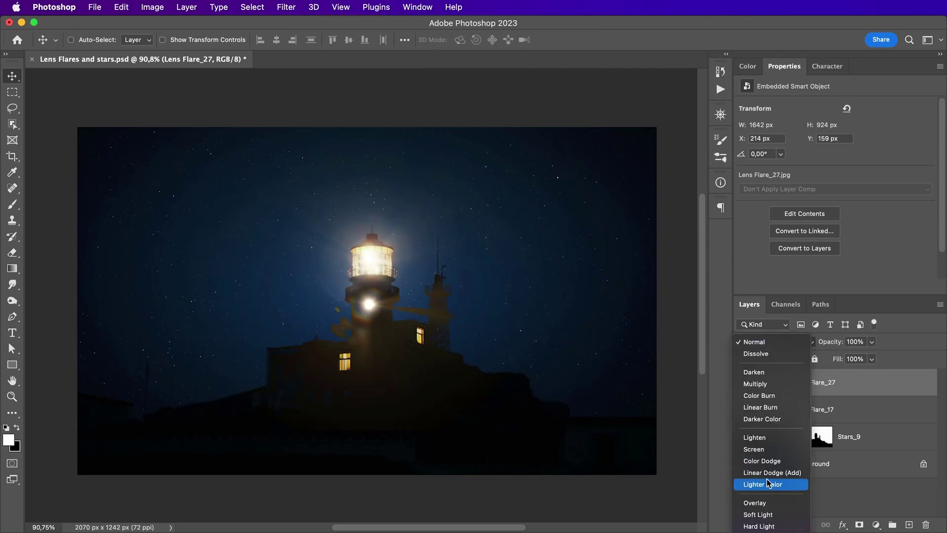
left_click(791, 472)
- Move Lens Flare_27 onto the lighthouse lamp and scale it down to about 1404 × 790 px
left_click_drag(367, 327, 370, 257)
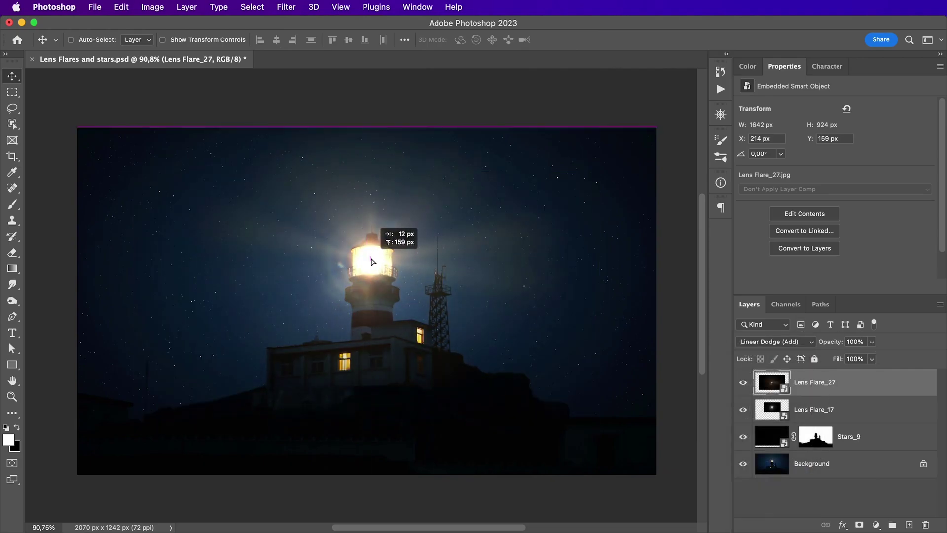
key("ctrl+t")
left_click(608, 40)
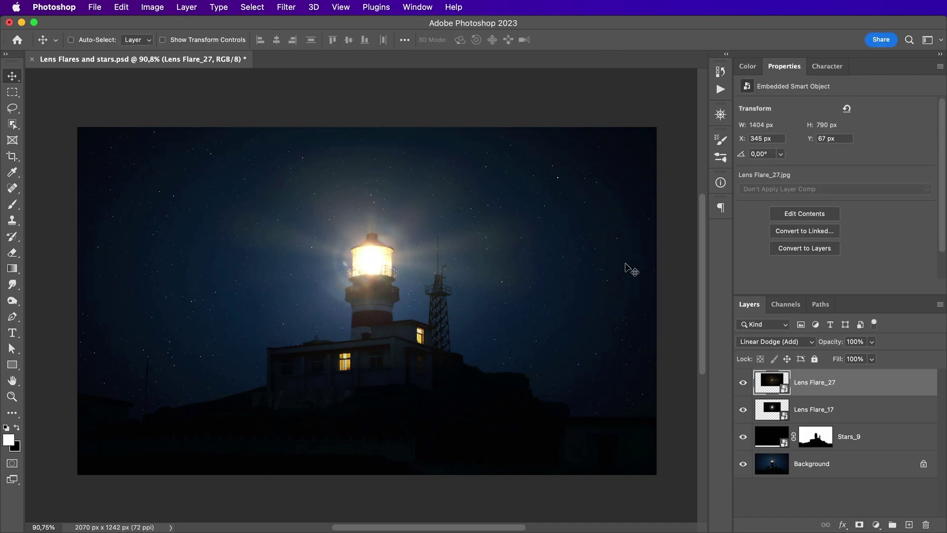
- Add a layer mask to Lens Flare_27, paint black at 50% brush opacity over the lamp, and compare with the layer hidden
left_click(859, 525)
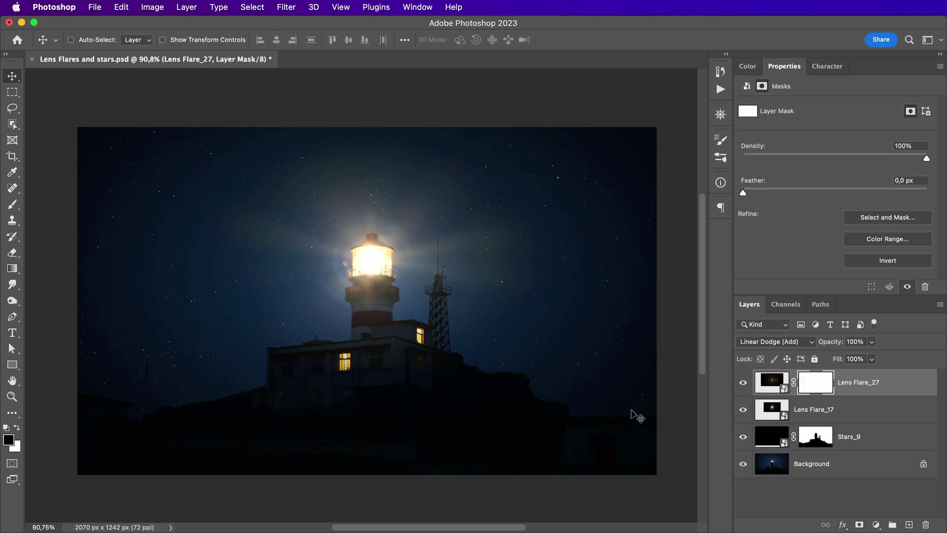
key("b")
key("x")
left_click_drag(378, 258, 370, 261)
key("x")
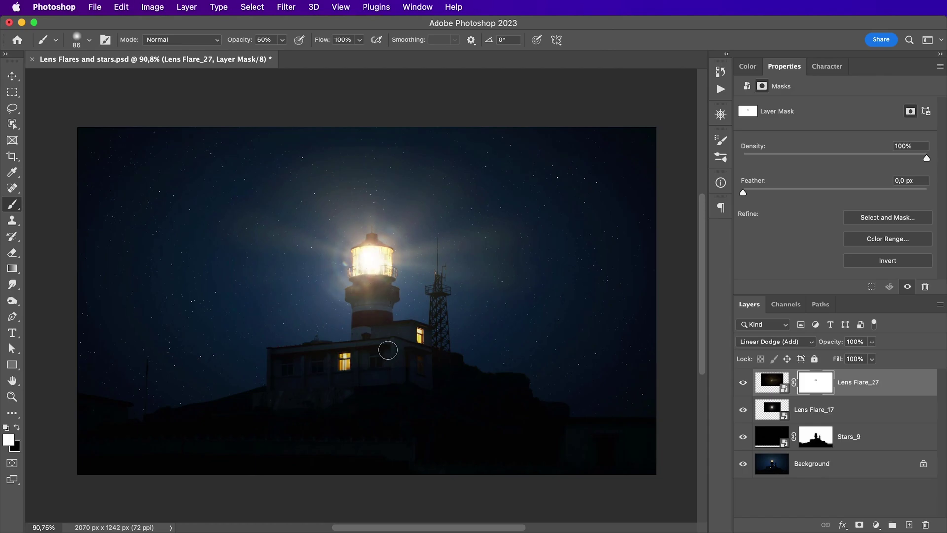
left_click(743, 383)
left_click(743, 382)
- Apply a colorized Hue/Saturation smart filter to Lens Flare_27 at saturation 25 with a slightly raised hue, and collapse its filter list
left_click(772, 383)
key("ctrl+u")
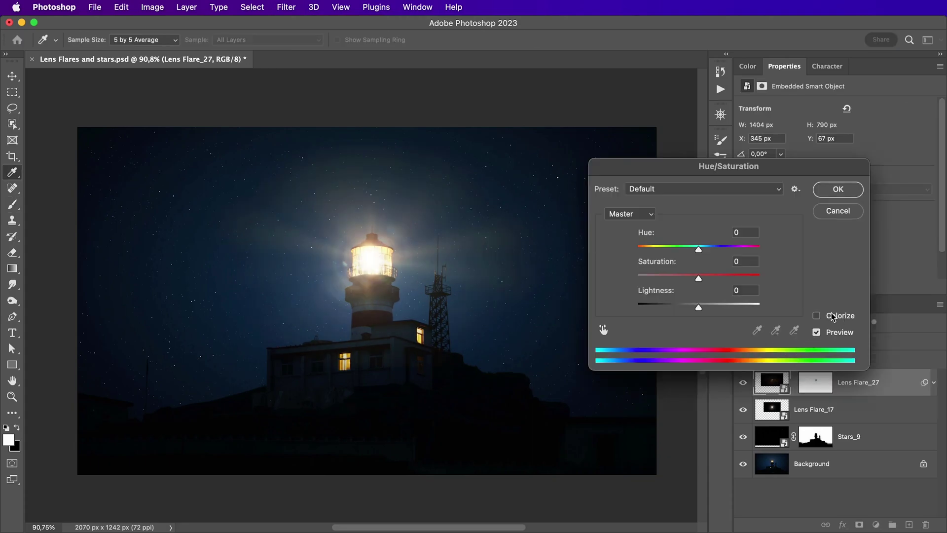
left_click(817, 318)
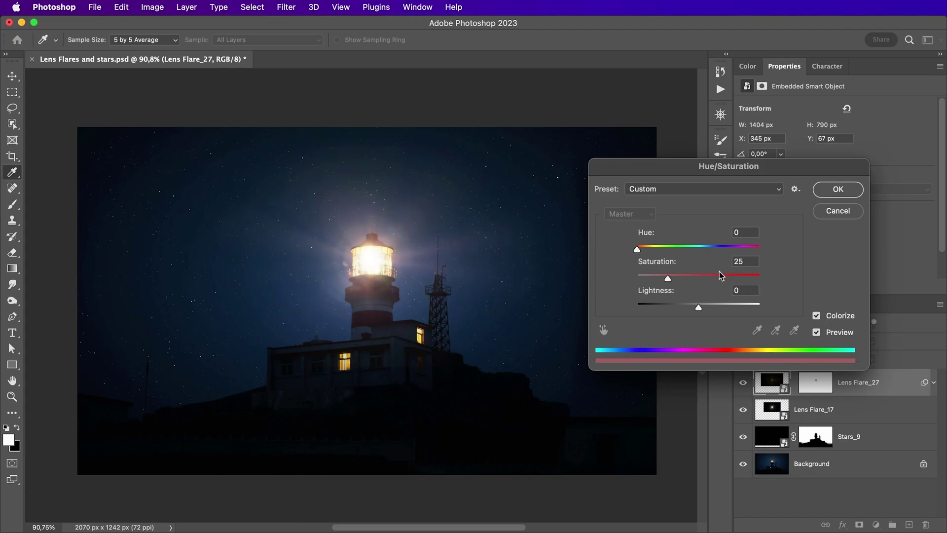
left_click_drag(643, 250, 649, 250)
left_click(838, 189)
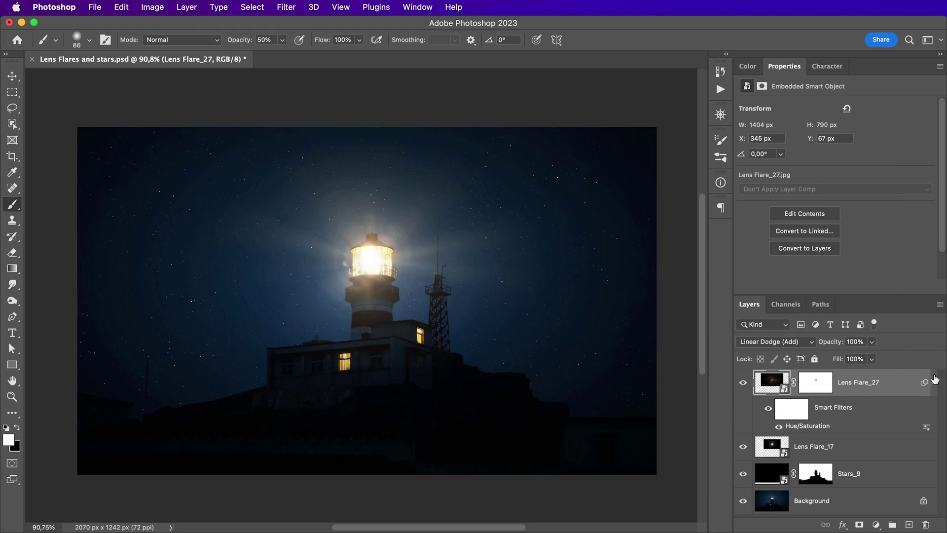
left_click(933, 381)
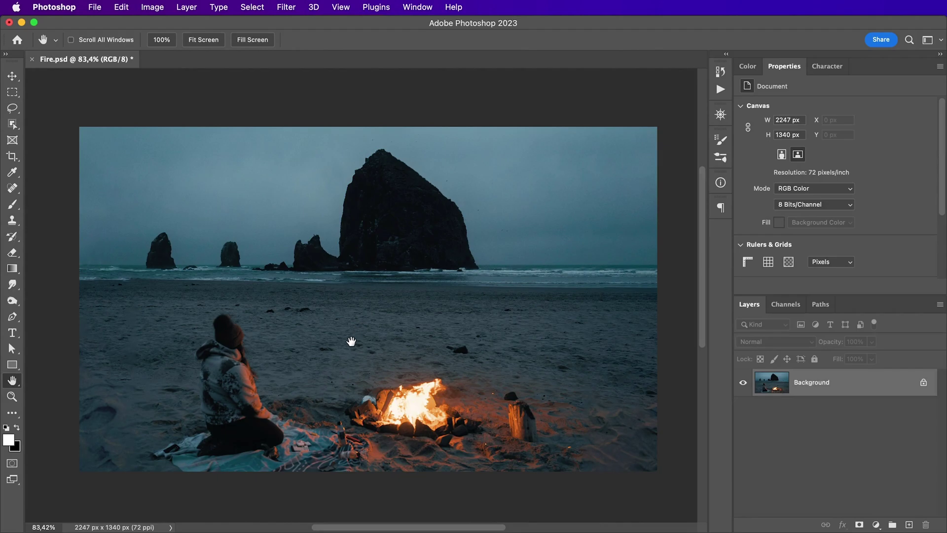
- Place the Fire_11 image over the beach campfire at about 460 × 460 px and set its blend mode to Linear Dodge (Add)
left_click_drag(607, 247, 482, 342)
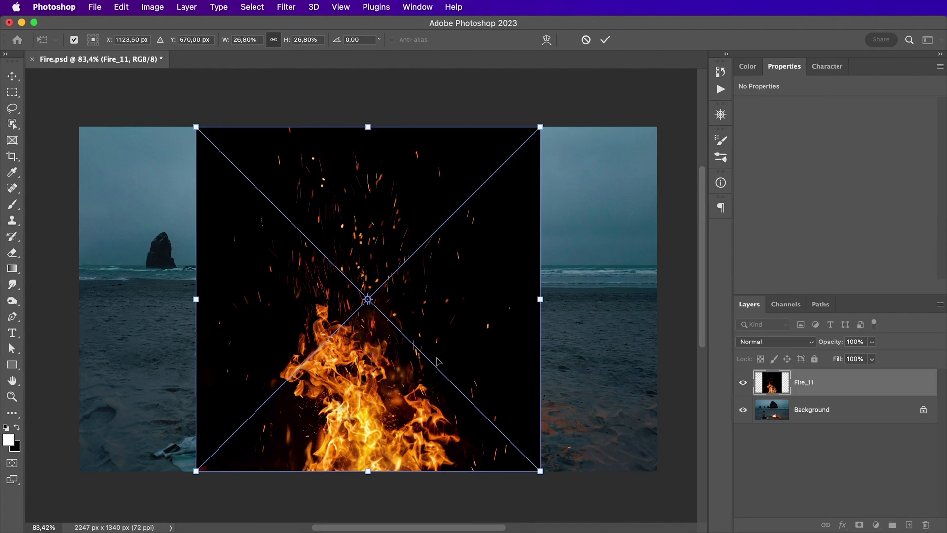
left_click_drag(540, 127, 438, 228)
left_click_drag(399, 289, 445, 342)
key("Return")
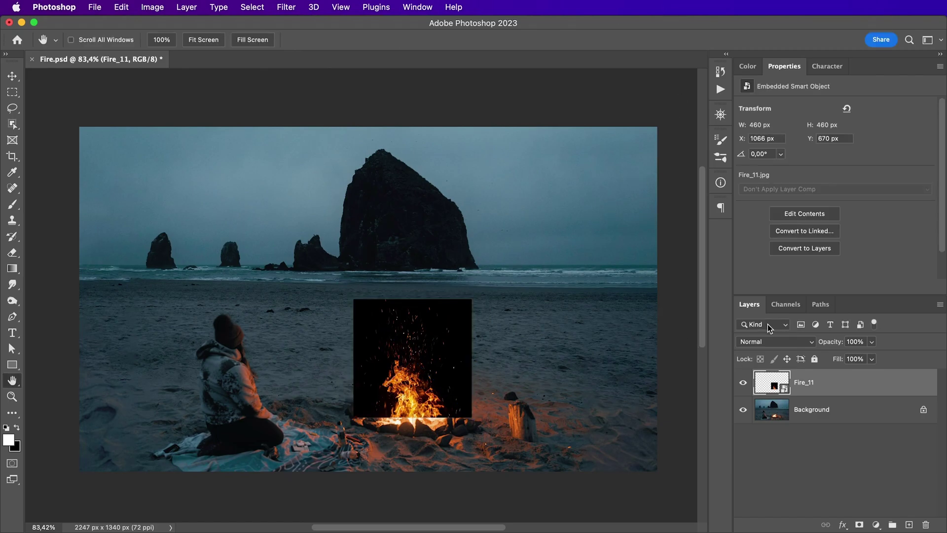
left_click(764, 341)
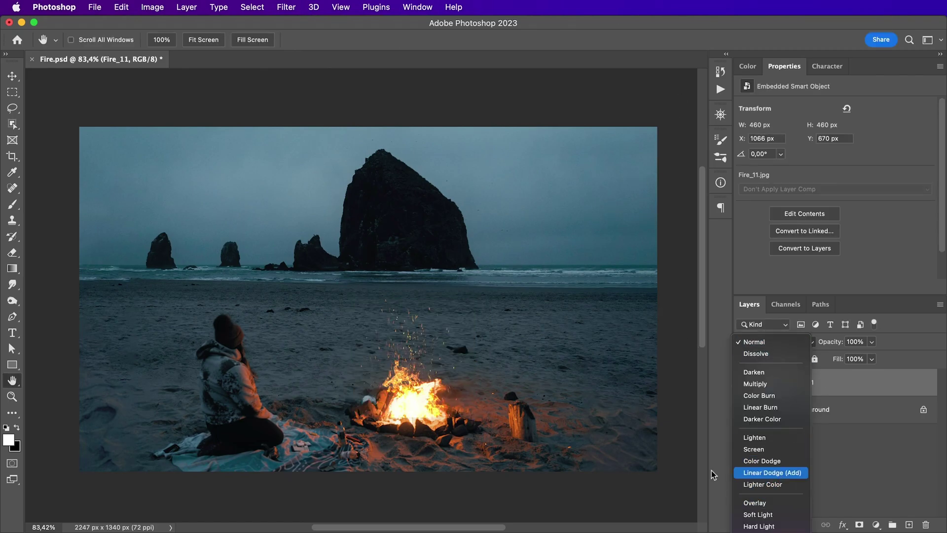
left_click(767, 481)
- Stretch Fire_11 upward to about 12.42% height and flip it horizontally
key("super+t")
scroll(427, 255, "up", 3)
left_click_drag(429, 248, 429, 209)
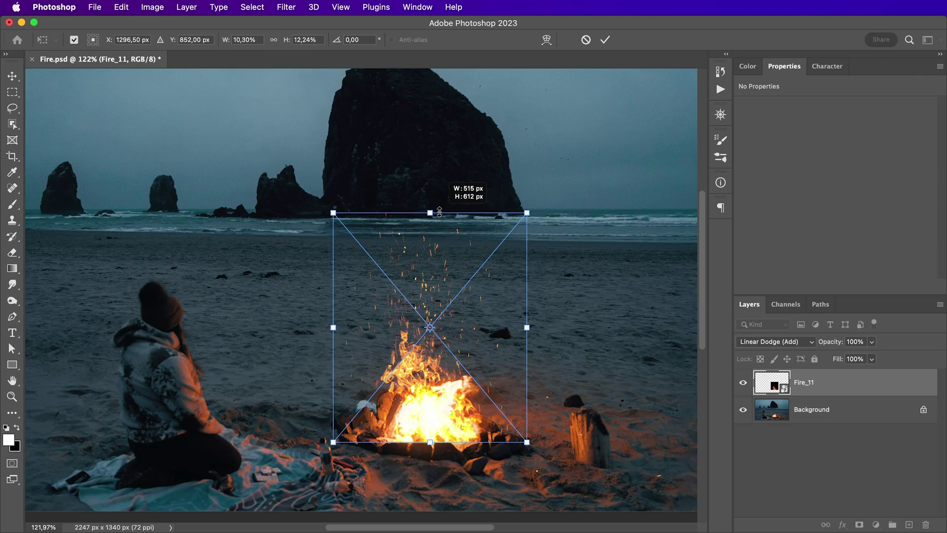
right_click(435, 259)
left_click(481, 377)
- Warp Fire_11 so its flames and base fit the campfire, and apply the transformation
right_click(481, 377)
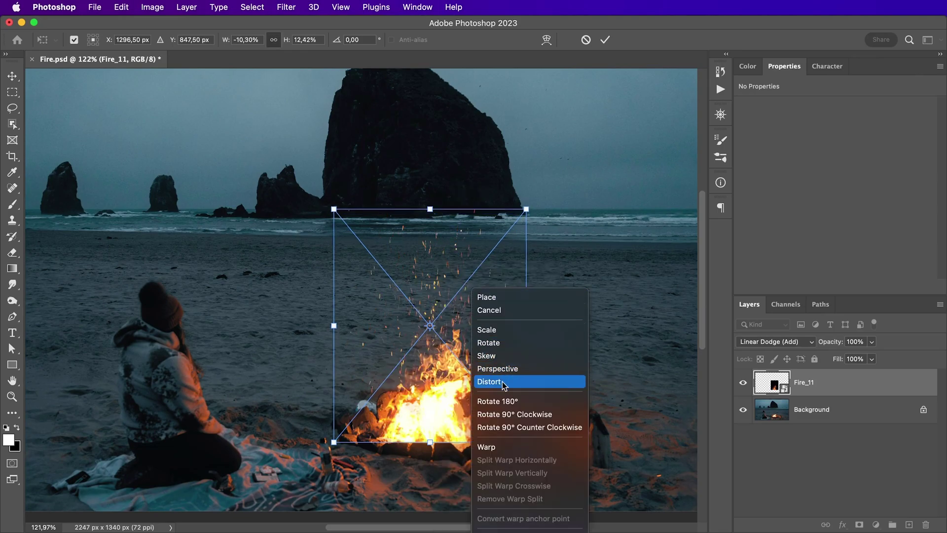
left_click(493, 381)
left_click_drag(340, 291, 331, 289)
left_click_drag(434, 276, 434, 269)
left_click_drag(444, 443, 444, 450)
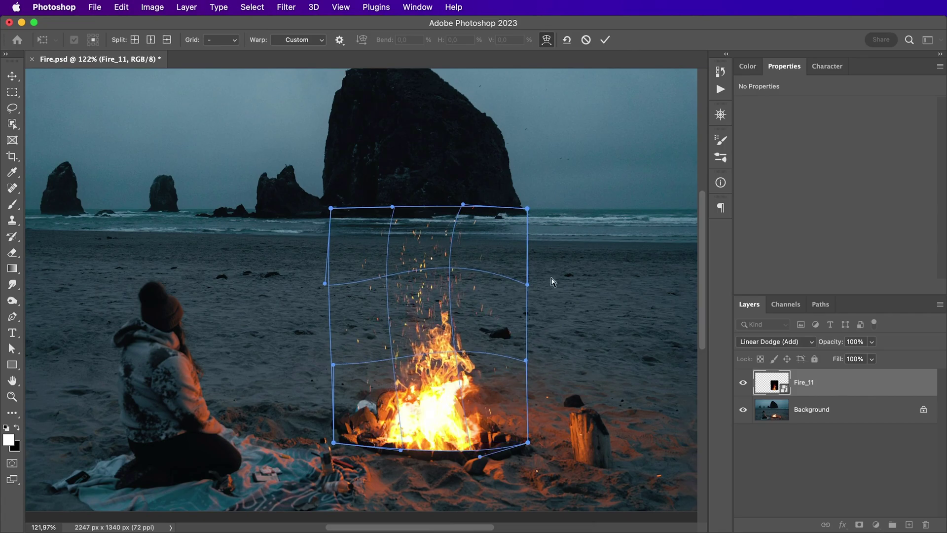
left_click(605, 39)
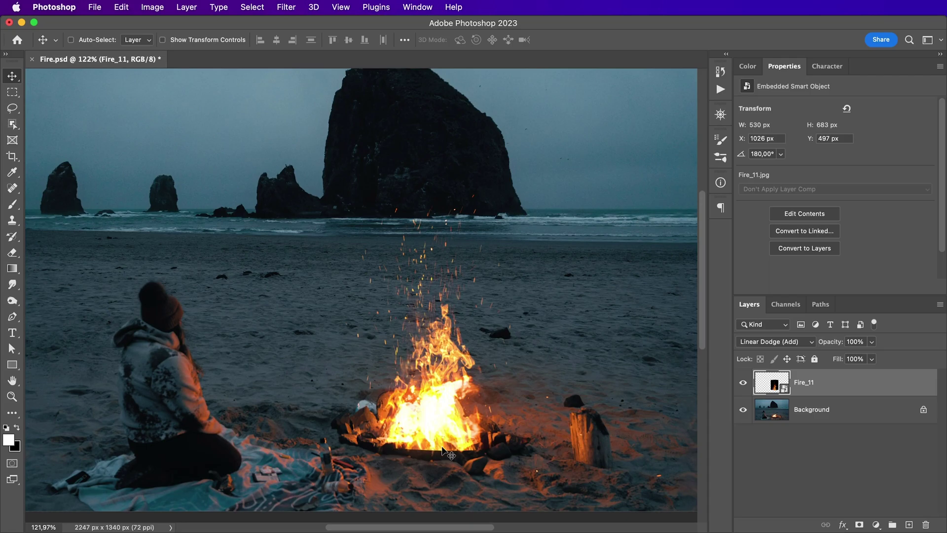
- Set Fire_11's Blend If black point for the underlying layer to a split 72 / 96
double_click(858, 385)
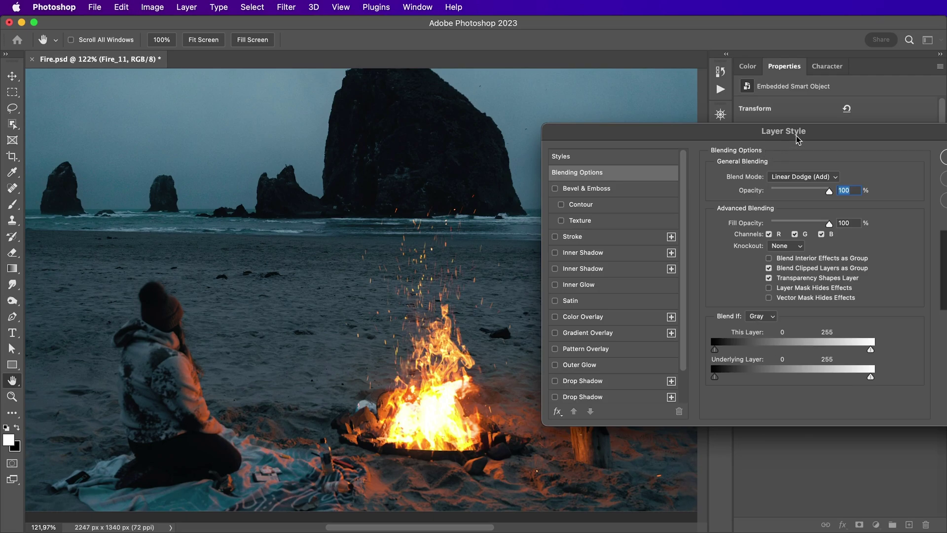
left_click_drag(796, 135, 791, 135)
left_click_drag(710, 377, 754, 382)
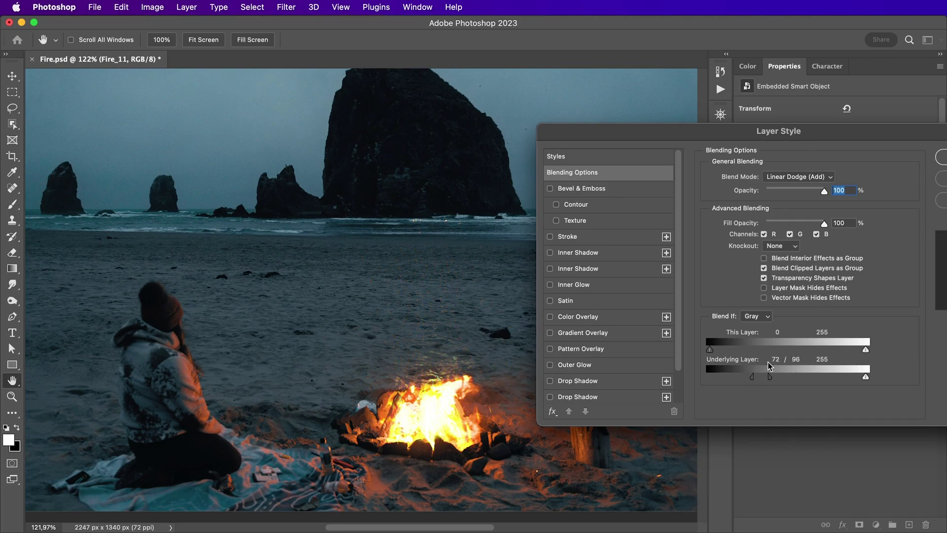
left_click_drag(907, 139, 876, 147)
left_click(926, 165)
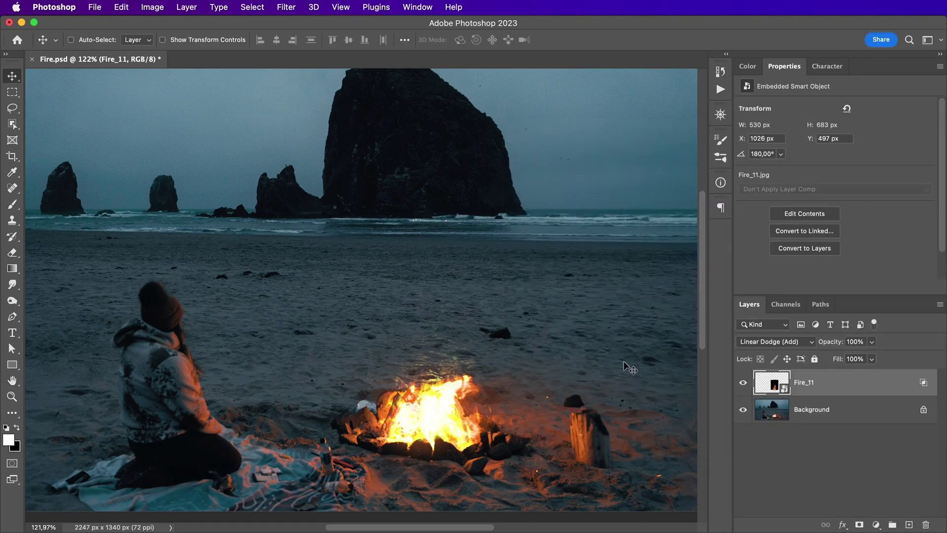
- Add a layer mask to Fire_11 and paint black over the flames and sparks above the campfire
key("b")
left_click(860, 525)
key("x")
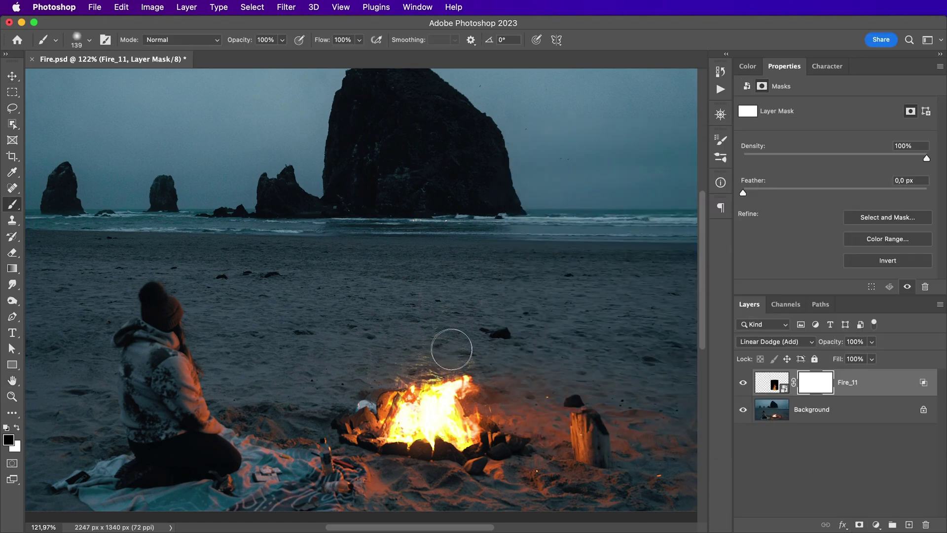
mouse_move(413, 337)
left_mouse_down()
mouse_move(420, 378)
mouse_move(497, 365)
mouse_move(445, 333)
mouse_move(412, 331)
left_mouse_up()
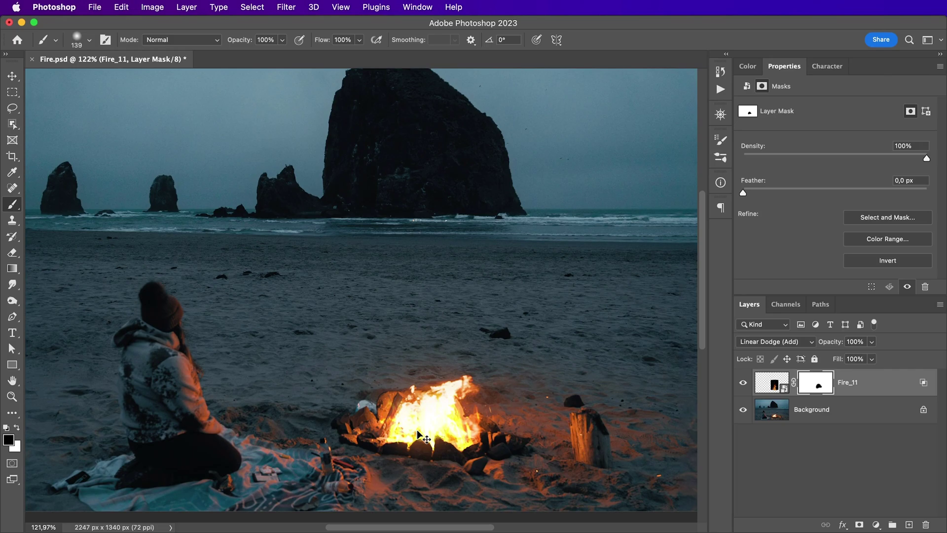
- Duplicate Fire_11 and fill the copy's layer mask with white
key("super+j")
key("x")
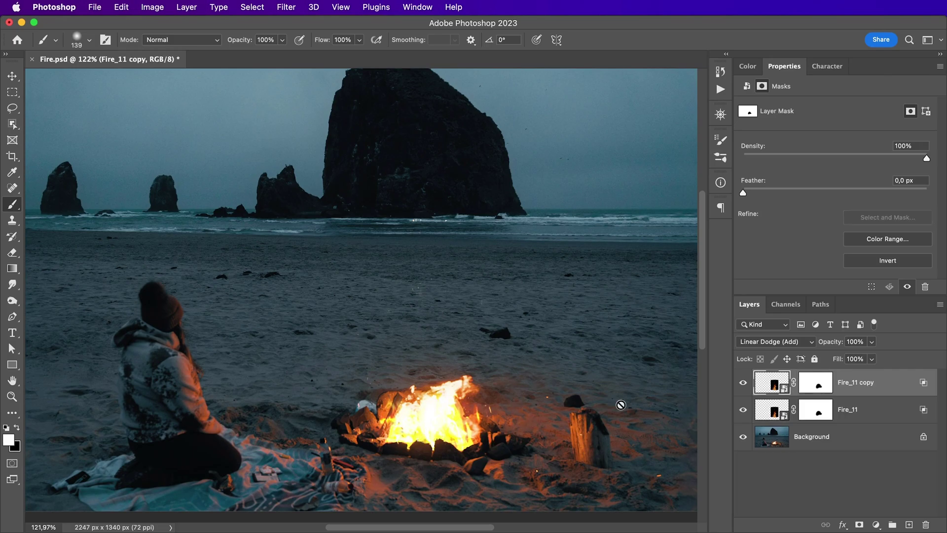
left_click(809, 388)
key("x")
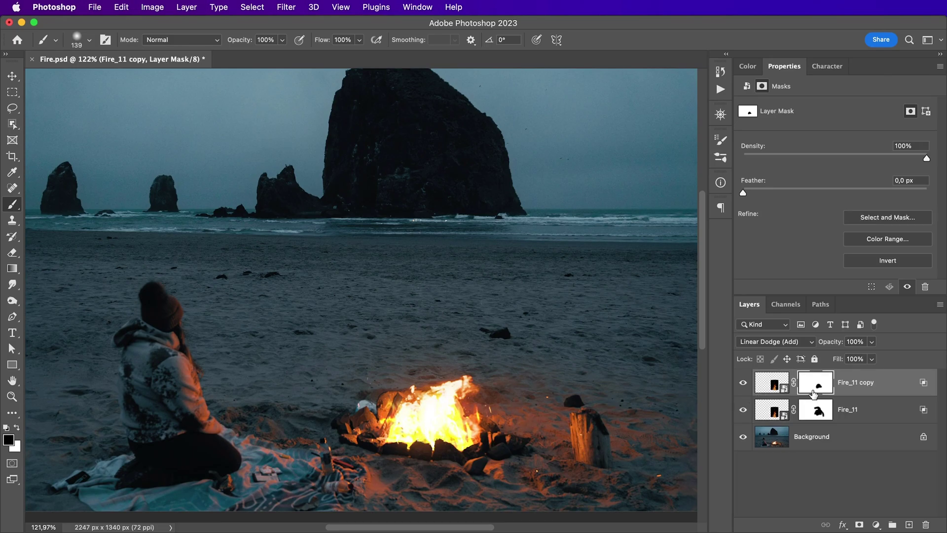
key("super+BackSpace")
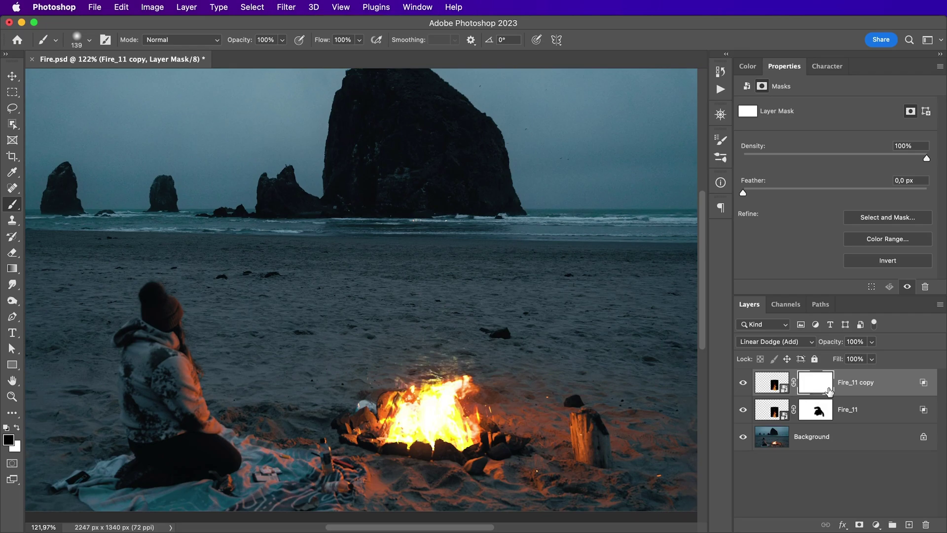
- Reset the Fire_11 copy's Blend If black point for the underlying layer to 0
double_click(883, 388)
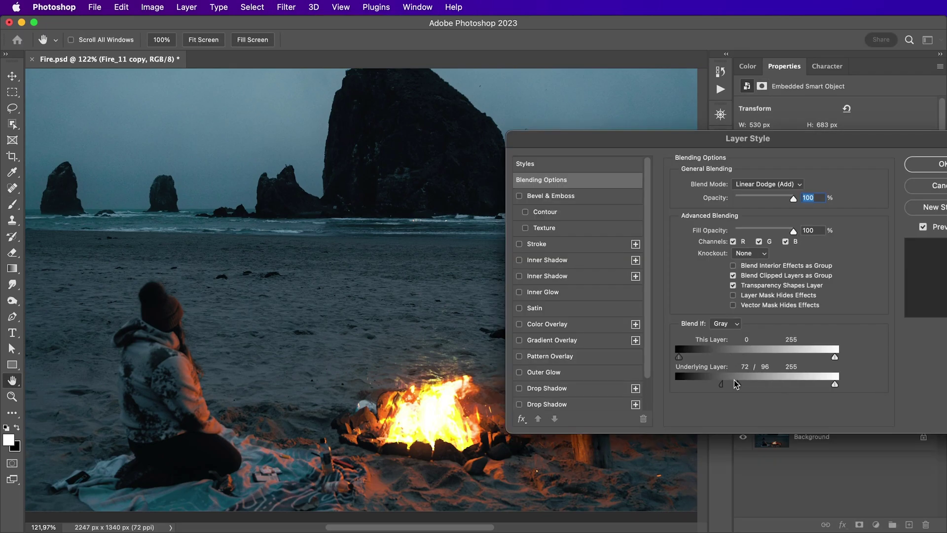
left_click_drag(738, 387, 666, 383)
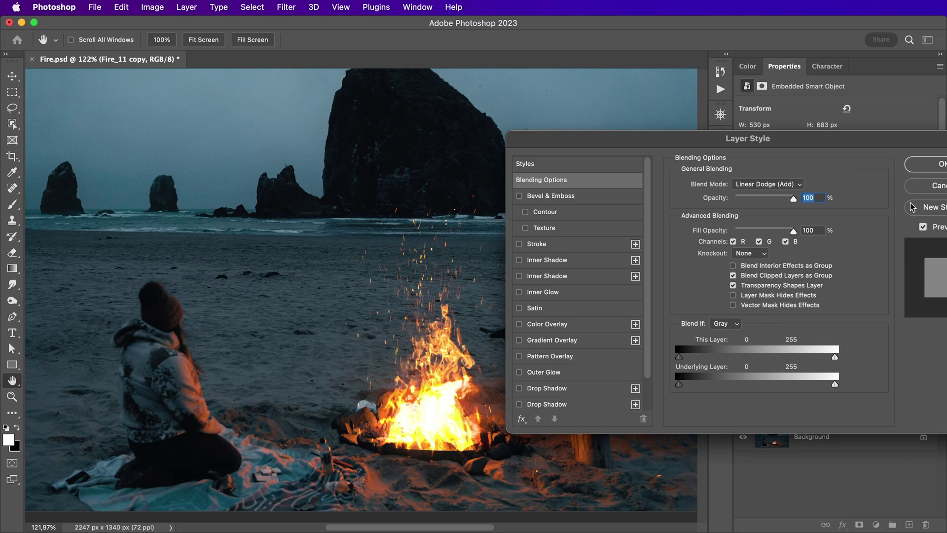
left_click(923, 163)
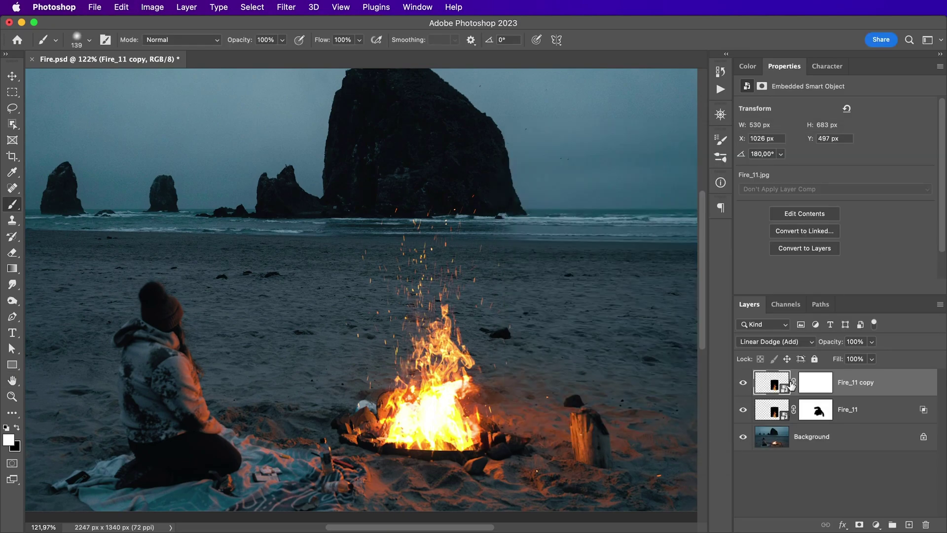
- Paint black on the Fire_11 copy's mask along the base of the fire to bring back the stones
left_click(815, 382)
key("x")
mouse_move(425, 449)
left_mouse_down()
mouse_move(477, 451)
mouse_move(375, 448)
mouse_move(429, 458)
mouse_move(402, 488)
left_mouse_up()
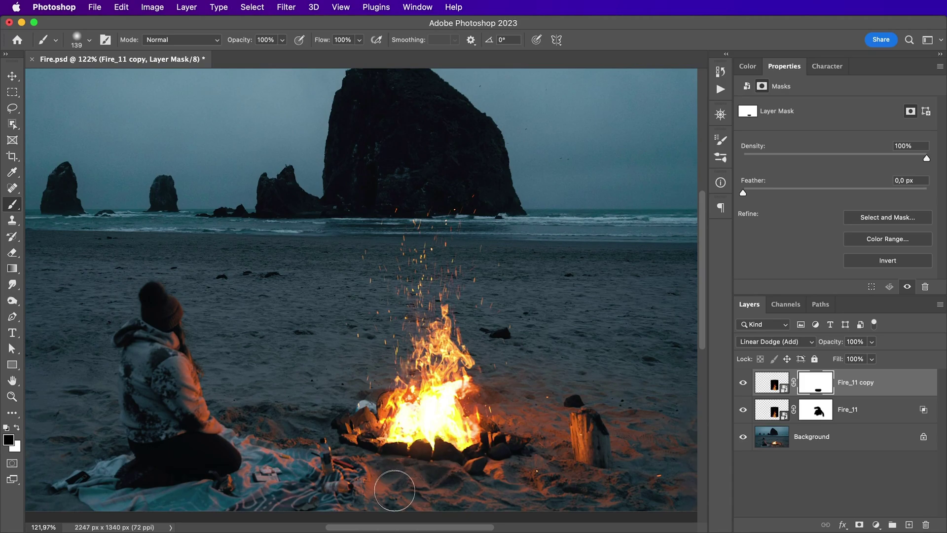
- Apply a Levels smart filter to the Fire_11 copy with midtones 1.23 and white input 192
left_click(772, 382)
key("super+l")
left_click_drag(800, 326, 773, 327)
left_click(824, 333)
left_click(824, 333)
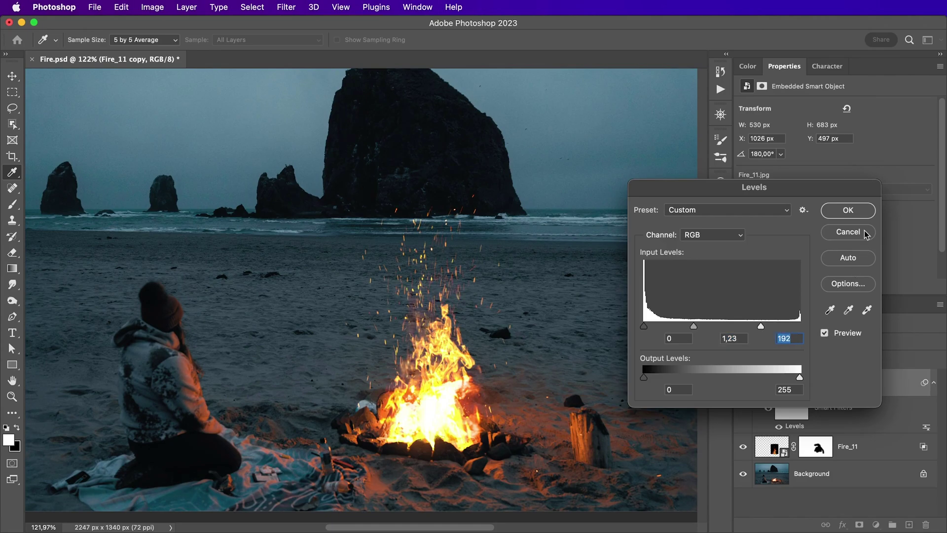
left_click(848, 210)
key("super+space")
- Place the Rain_5 image across the night tram photo and set its blend mode to Linear Dodge (Add)
left_click_drag(495, 288, 429, 306)
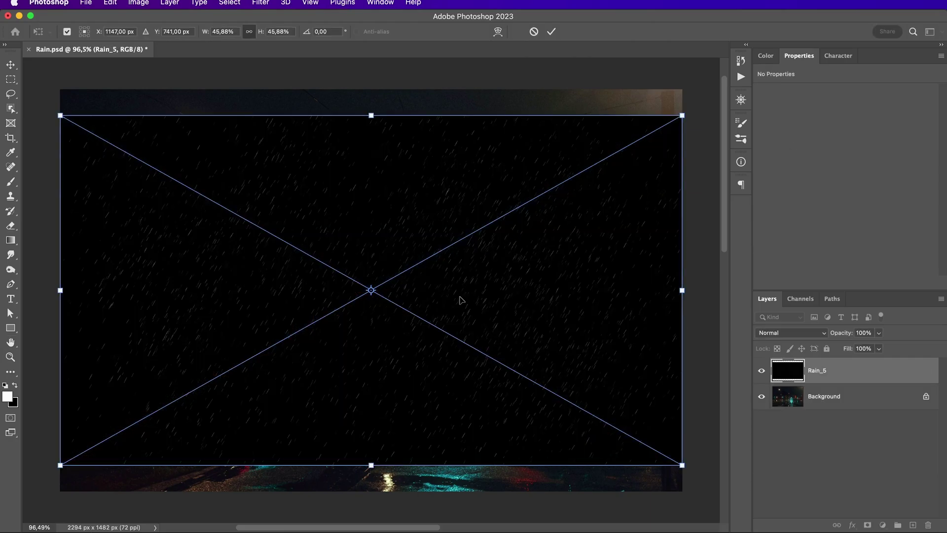
left_click(551, 31)
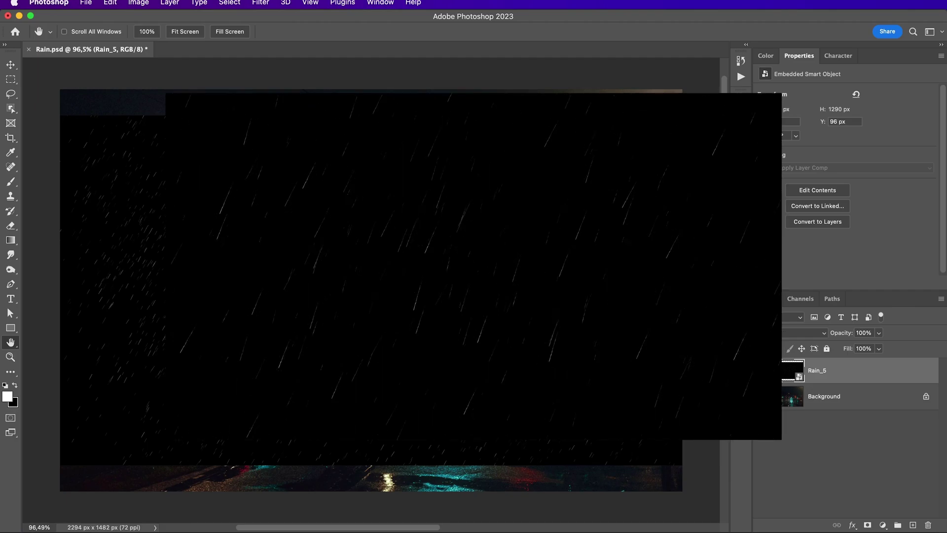
left_click(797, 332)
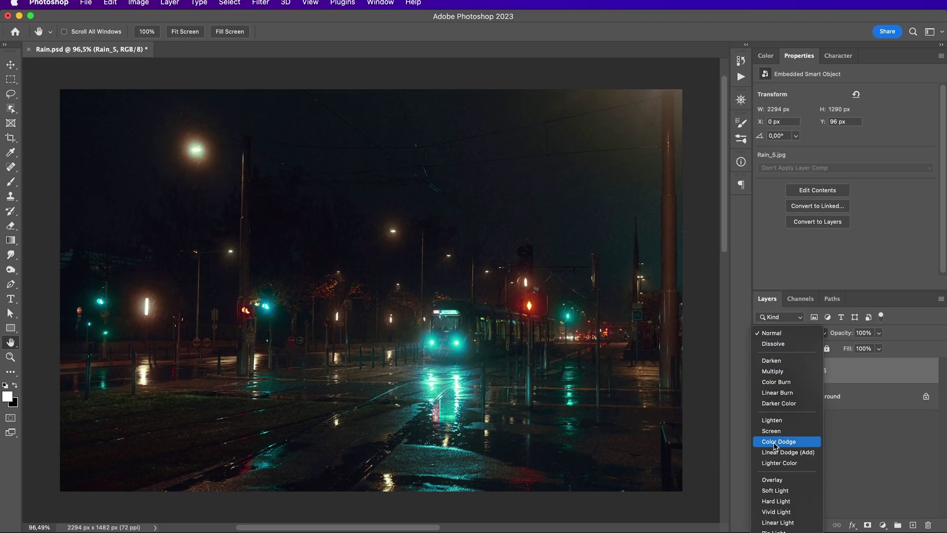
left_click(788, 452)
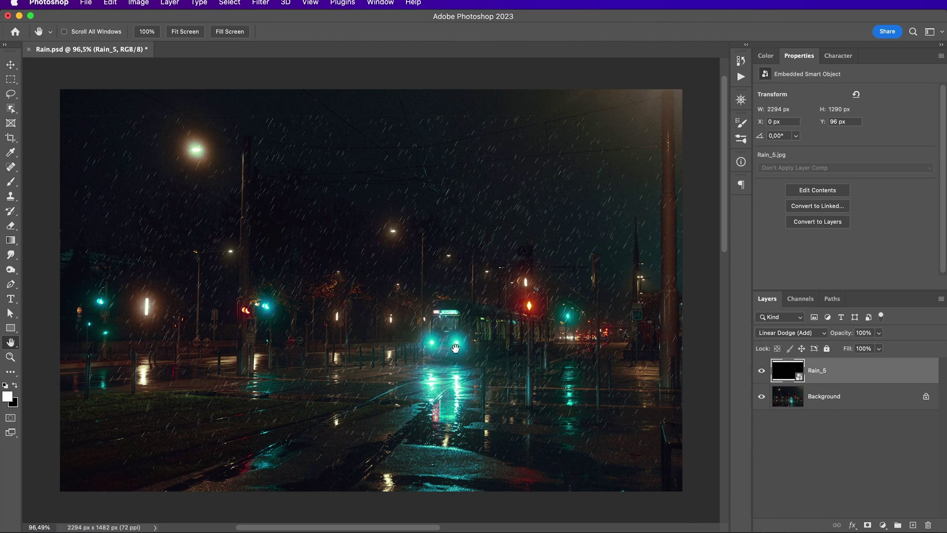
scroll(455, 348, "up", 5)
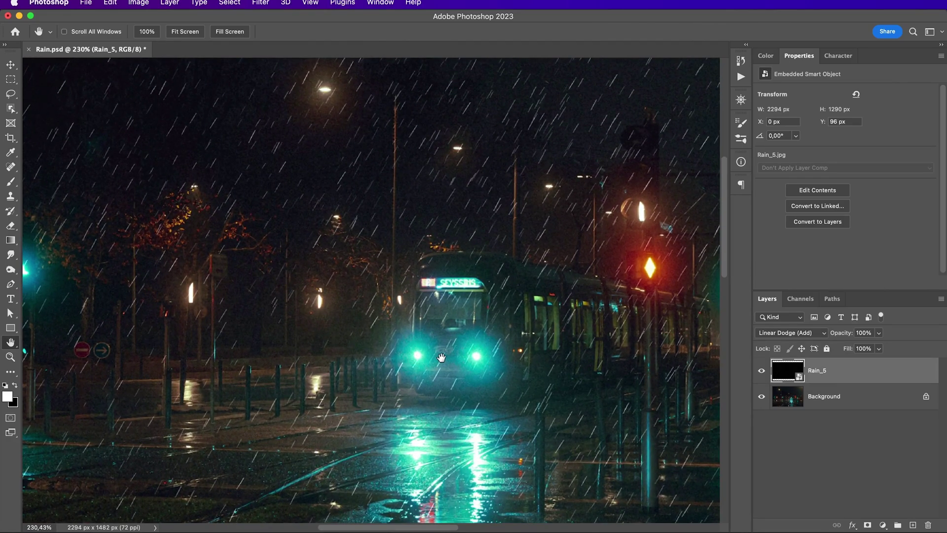
left_click(772, 332)
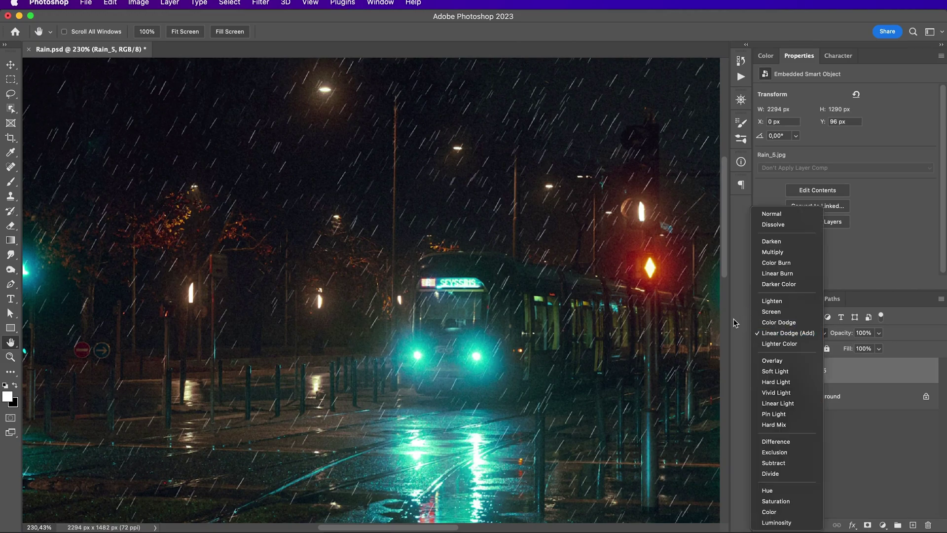
left_click(770, 334)
- Scale Rain_5 down to 1465 × 824 px in the photo's lower-left area and duplicate it to cover the whole photo
key("super+t")
left_click_drag(685, 162, 508, 260)
key("Return")
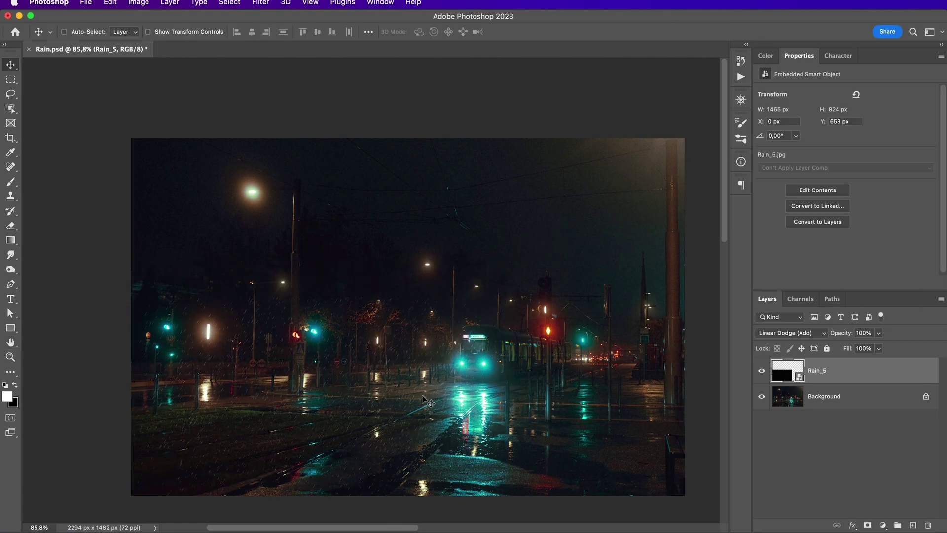
left_click_drag(332, 429, 476, 264)
key("super+minus")
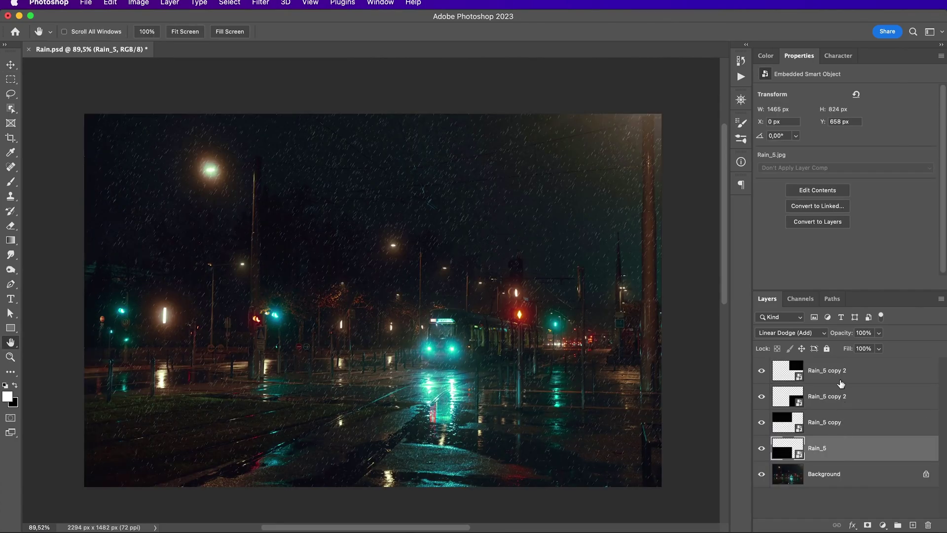
- Merge the four Rain_5 layers into one and set the merged layer's blend mode to Linear Dodge (Add)
left_click(841, 380, "shift")
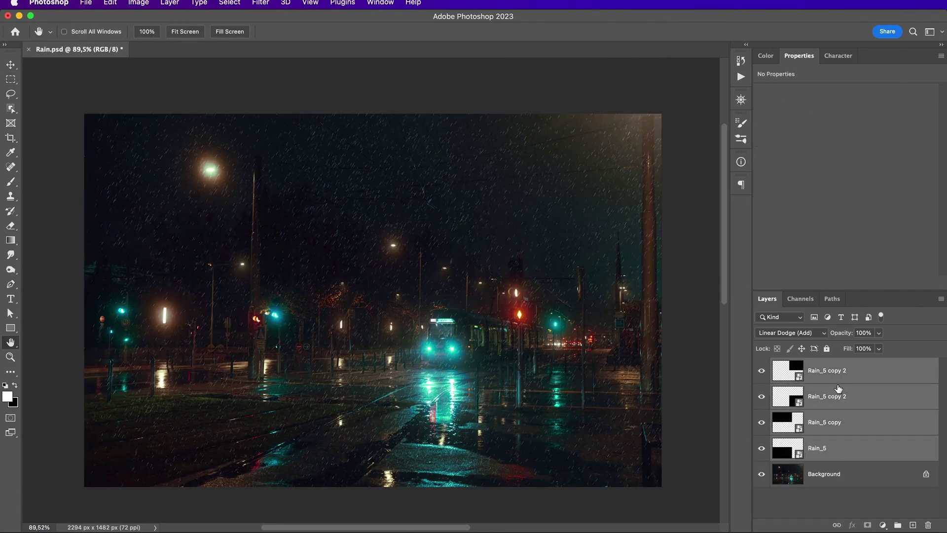
key("super+e")
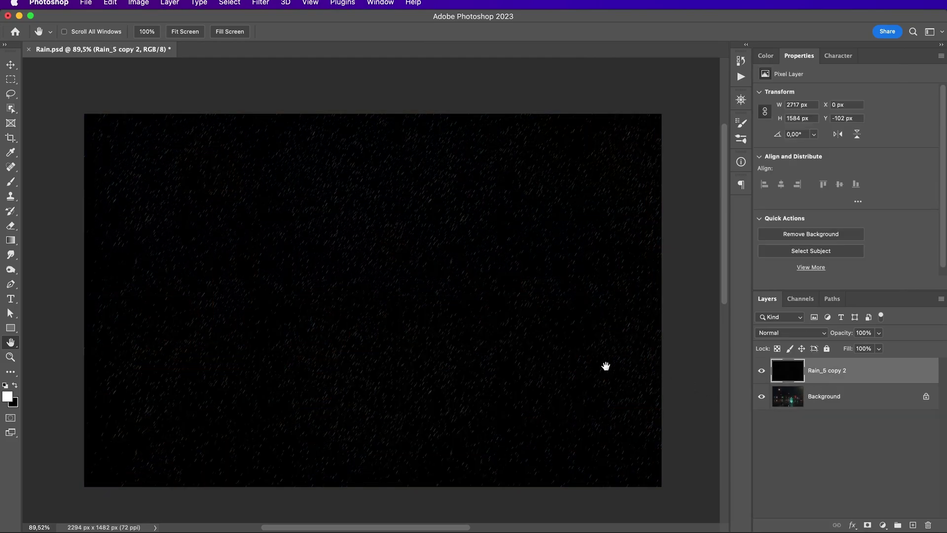
left_click(789, 333)
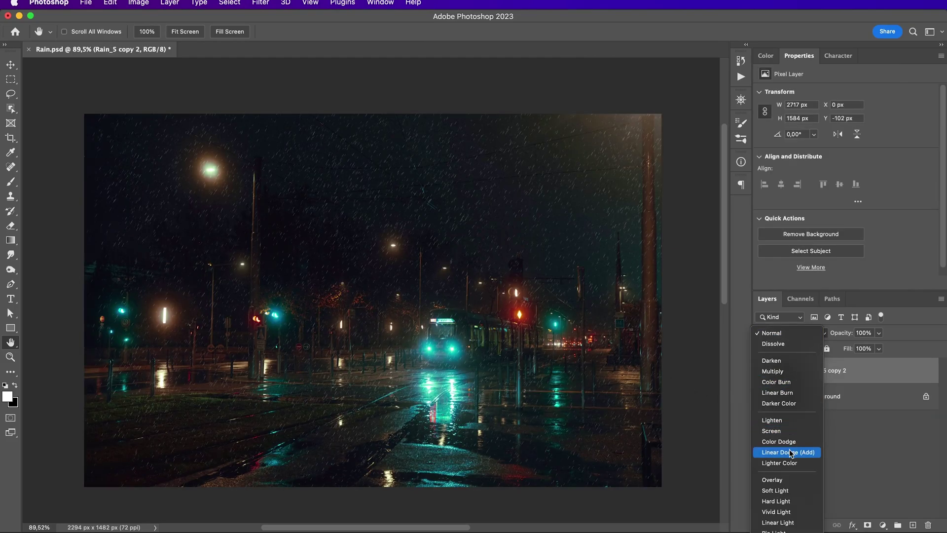
left_click(791, 453)
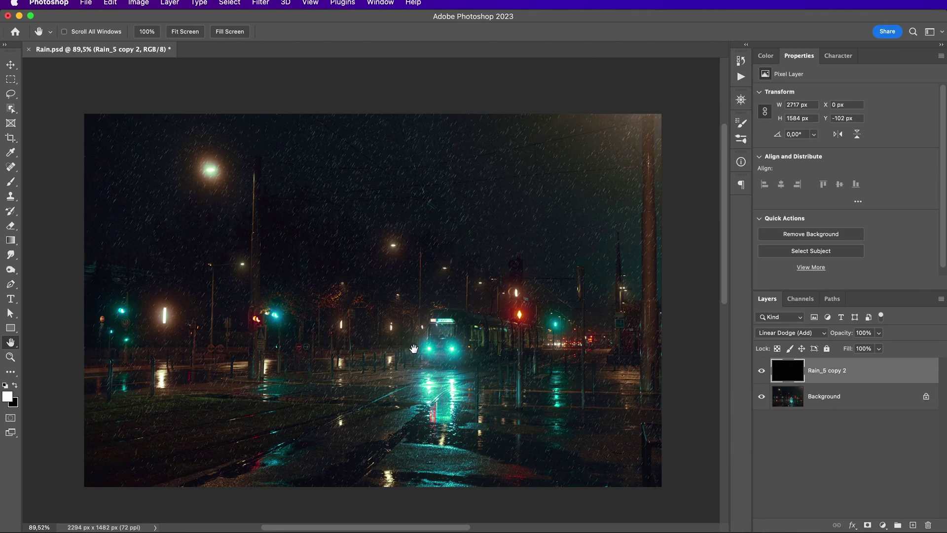
- Raise the underlying layer's black Blend If value on the merged rain layer to fade rain from the photo's dark areas
double_click(883, 371)
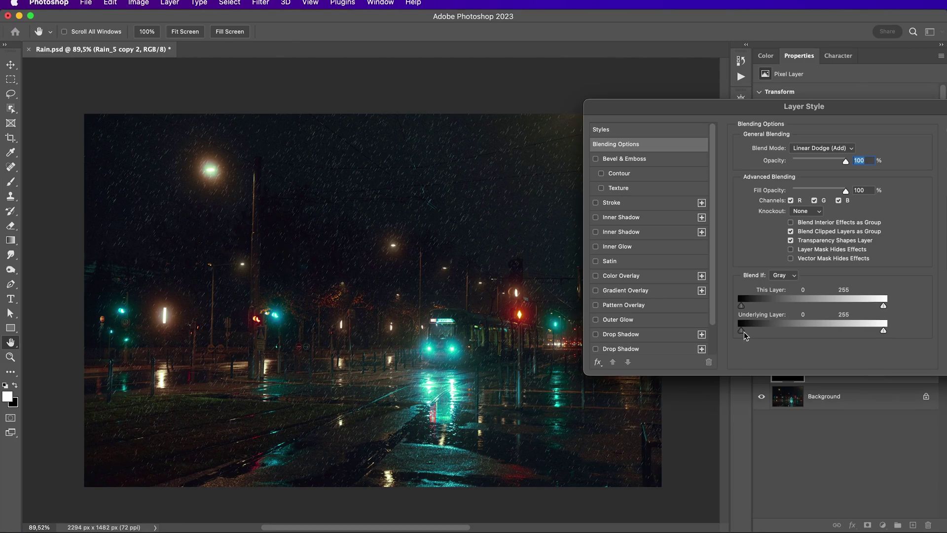
left_click_drag(743, 332, 769, 333)
left_click_drag(804, 106, 702, 149)
left_click(873, 172)
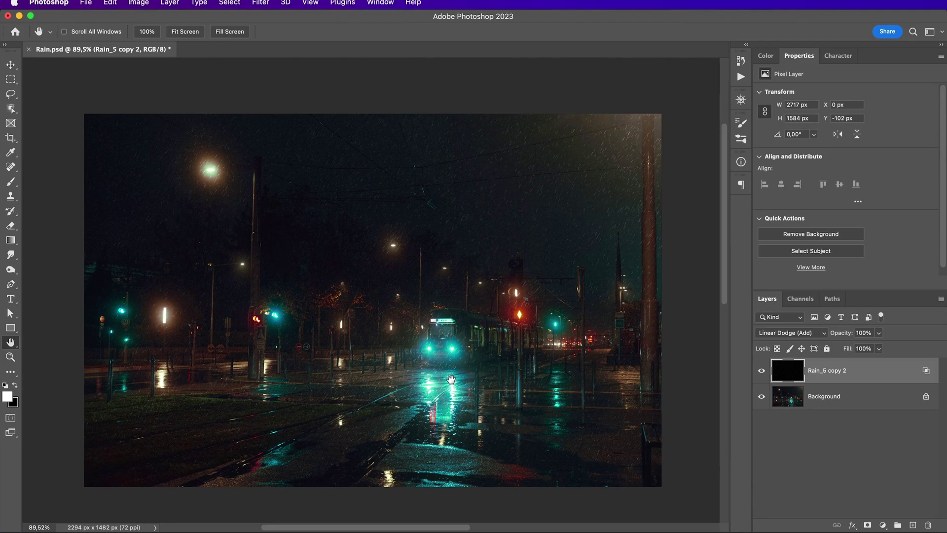
- Brighten the merged rain layer with Levels by lowering the white input level
key("super+j")
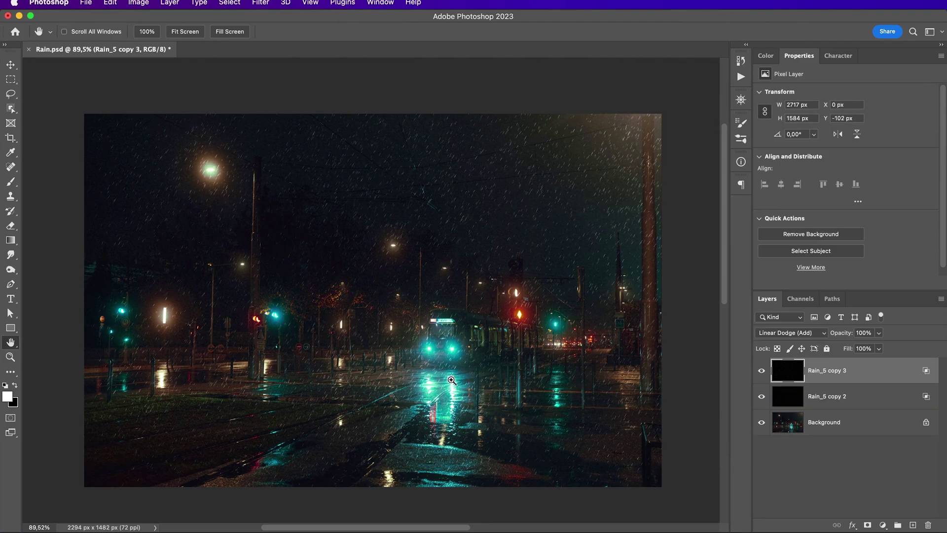
key("super+z")
key("super+l")
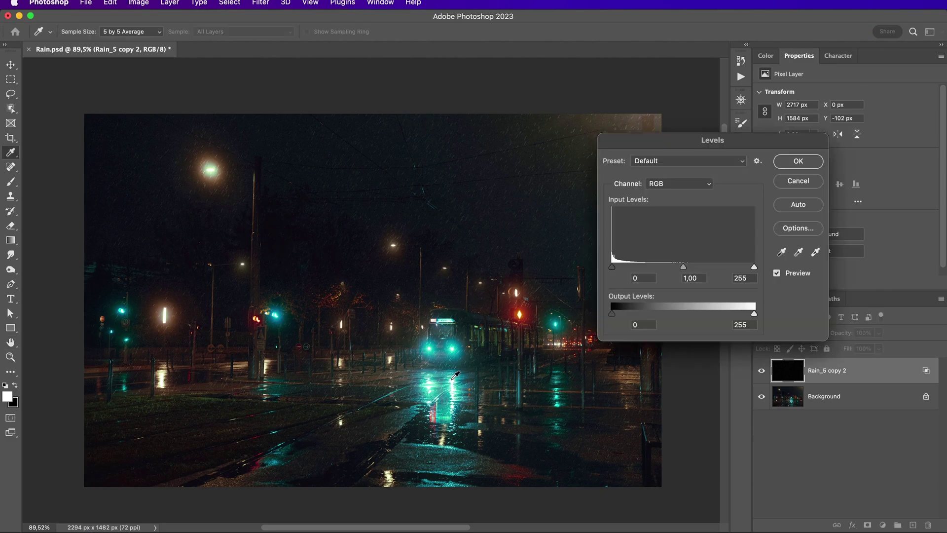
left_click_drag(755, 273, 732, 274)
left_click(781, 166)
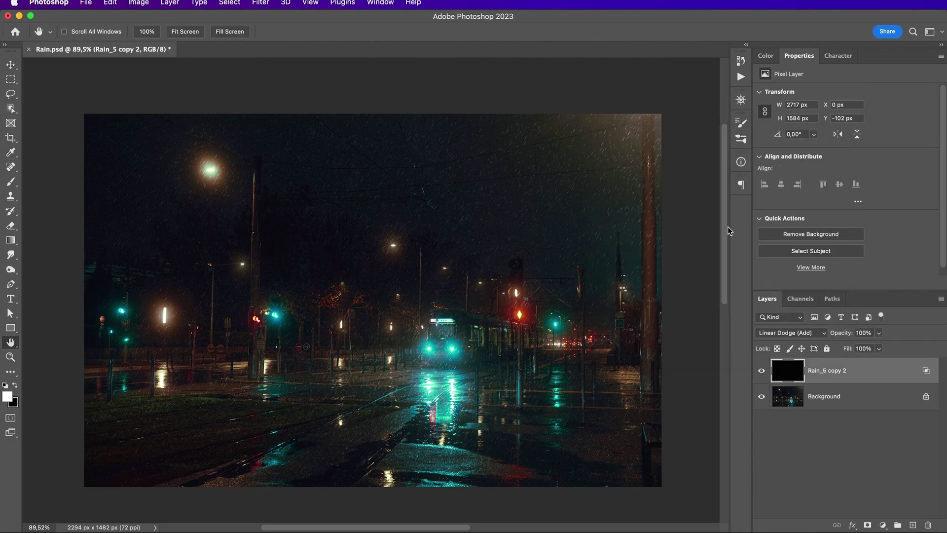
- Duplicate the merged rain layer and shift the copy so its drops do not overlap the original
key("super+j")
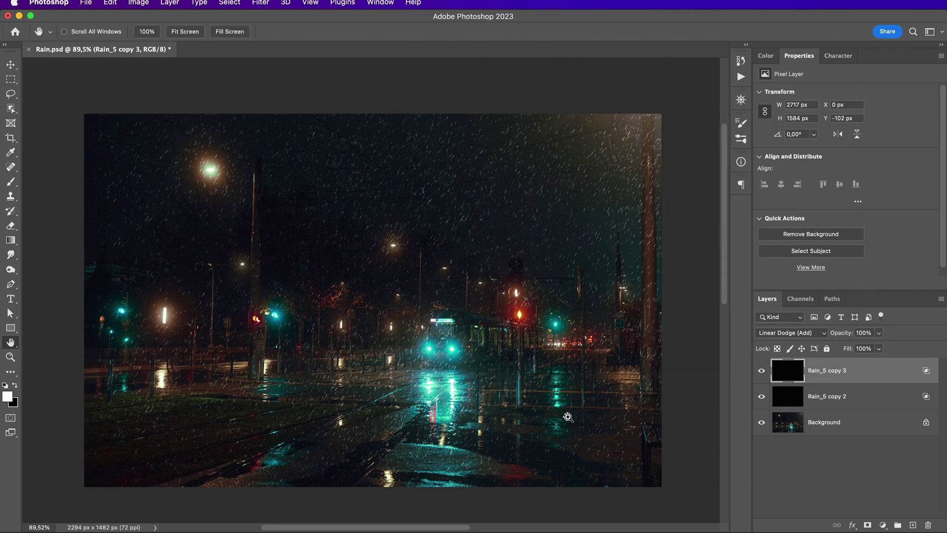
key("v")
left_click_drag(381, 283, 452, 321)
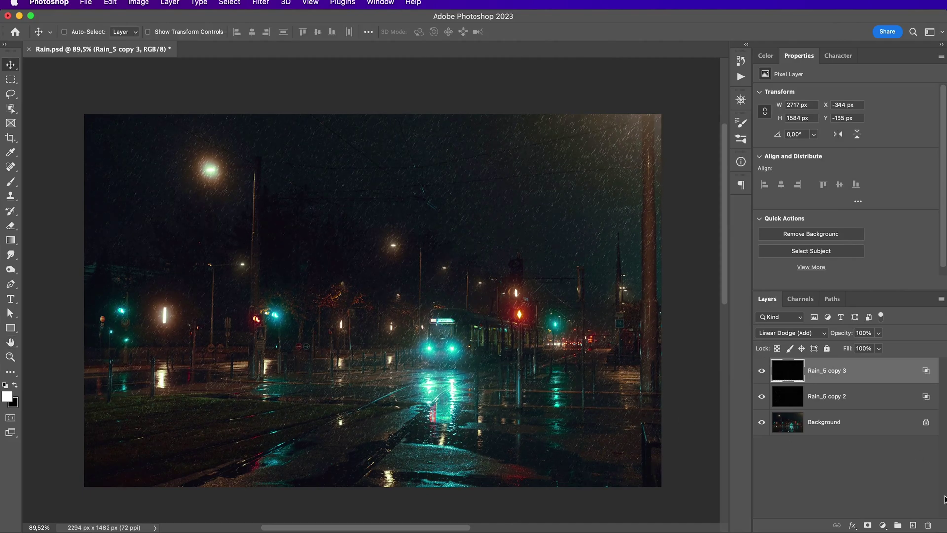
- Add a black mask to the rain copy and paint white over the street lights with a 249 px brush at 100% opacity
left_click(867, 526, "alt")
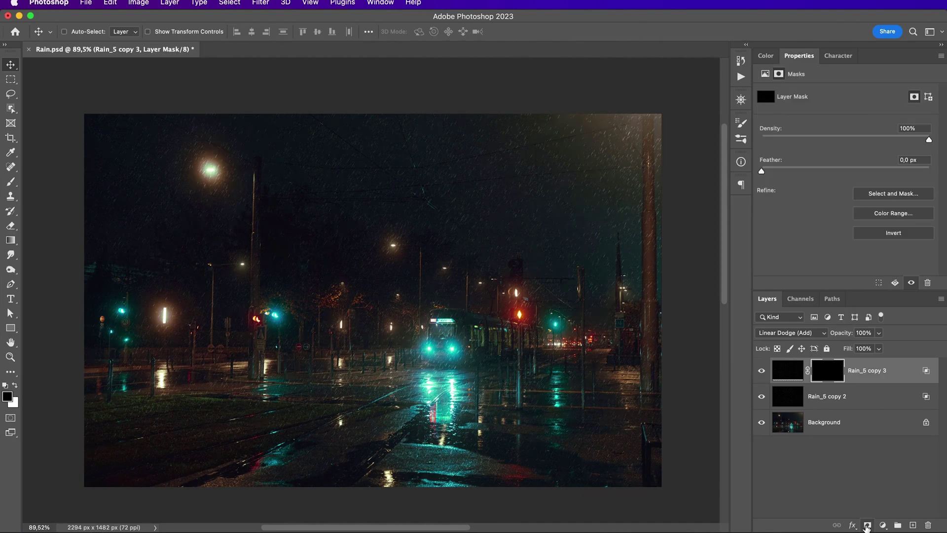
key("b")
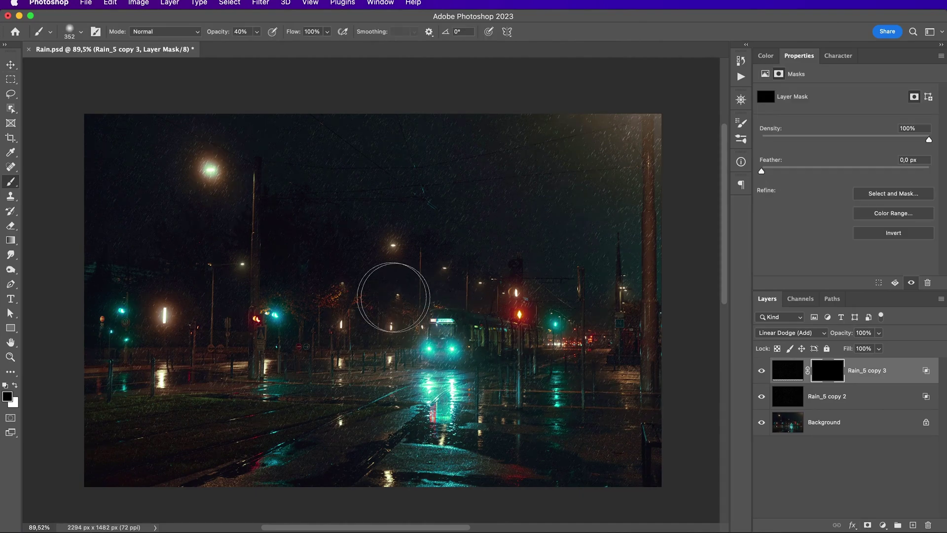
key("0")
key("bracketleft")
key("x")
left_click(168, 313)
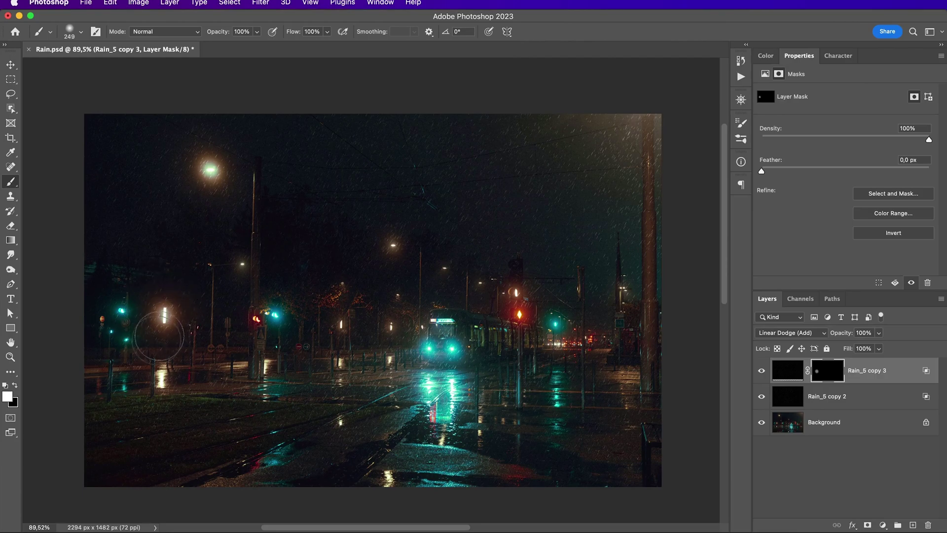
left_click(161, 316)
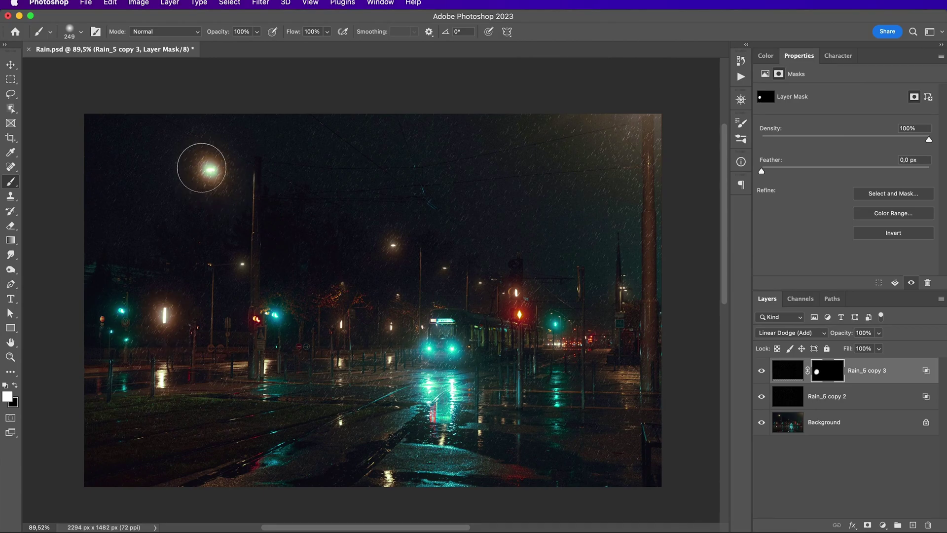
left_click(209, 169)
key("v")
key("super+2")
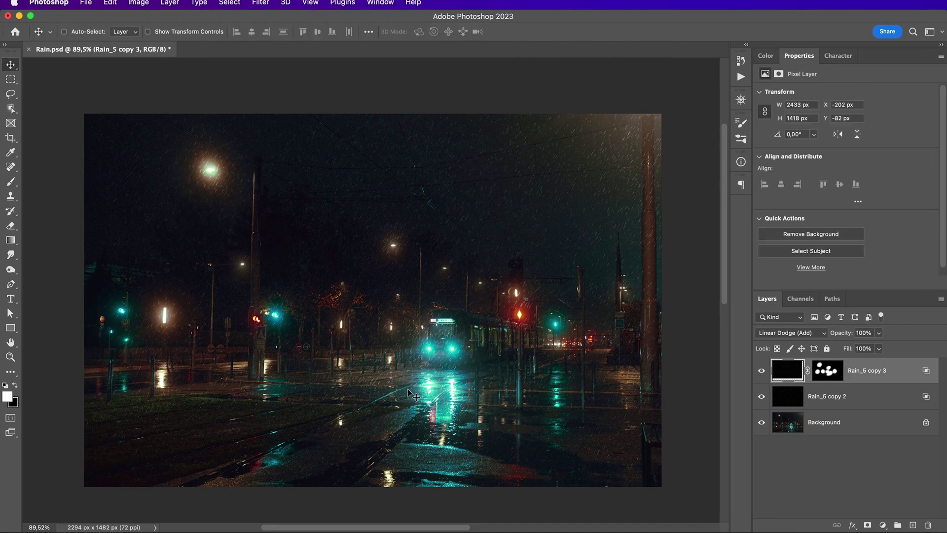
- Place the Rain_4 image scaled to 37.10% in the lower-left corner of the photo
left_click_drag(427, 392, 533, 217)
left_click_drag(662, 300, 607, 300)
left_click_drag(533, 271, 477, 324)
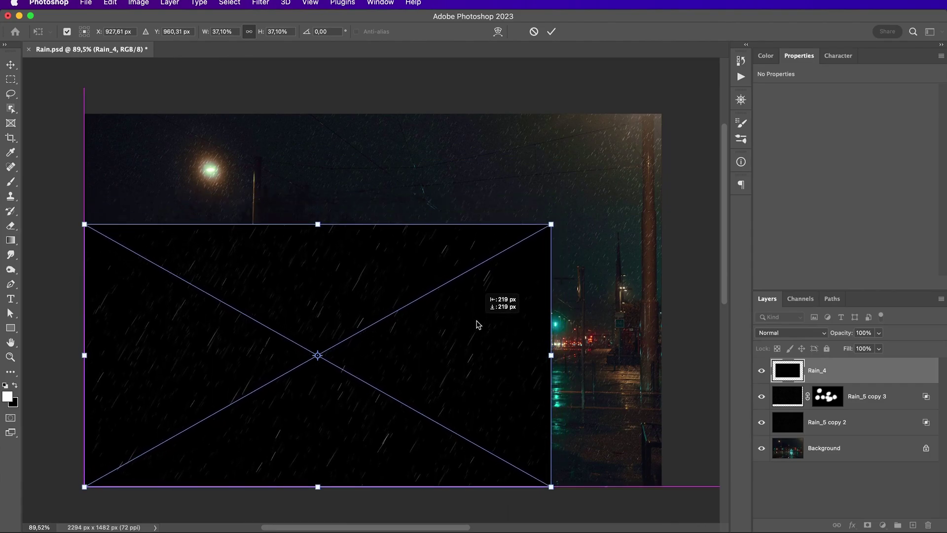
left_click(551, 31)
- Duplicate Rain_4 upward and sideways until it covers the whole photo and merge the copies into one layer
left_click_drag(306, 428, 307, 219)
left_click(286, 343, "shift+super")
left_click_drag(285, 344, 556, 344)
key("super+e")
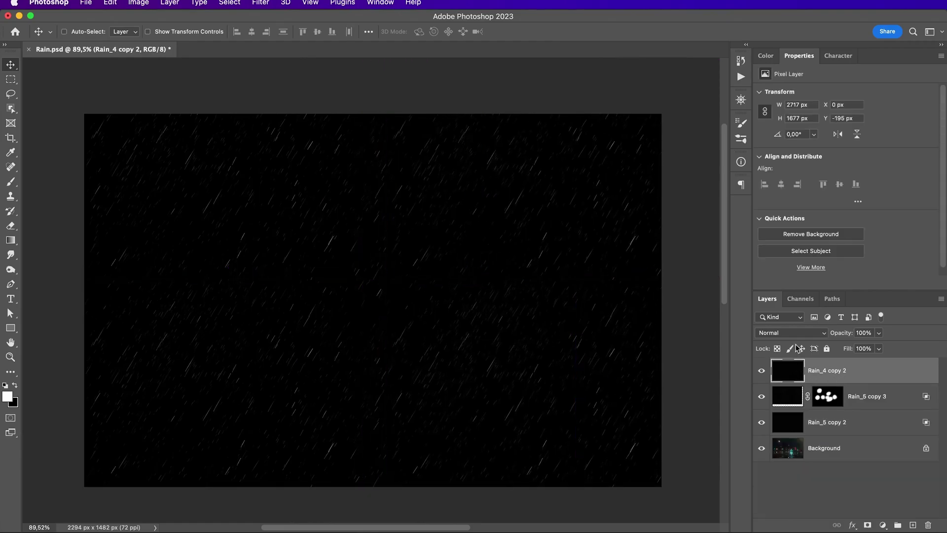
- Blend the merged Rain_4 layer with Linear Dodge (Add), an underlying-layer Blend If black split of 0 / 31, and 68% fill
left_click(789, 332)
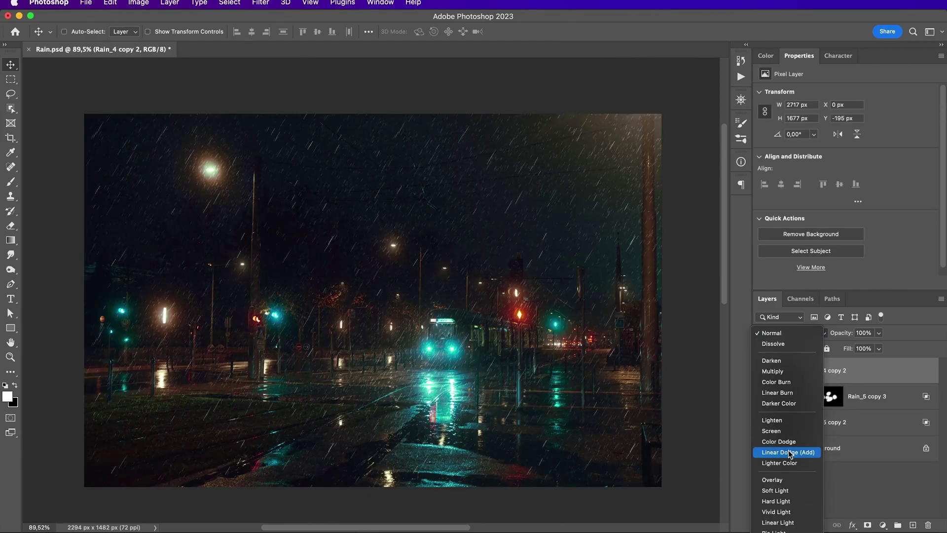
left_click(790, 453)
double_click(888, 370)
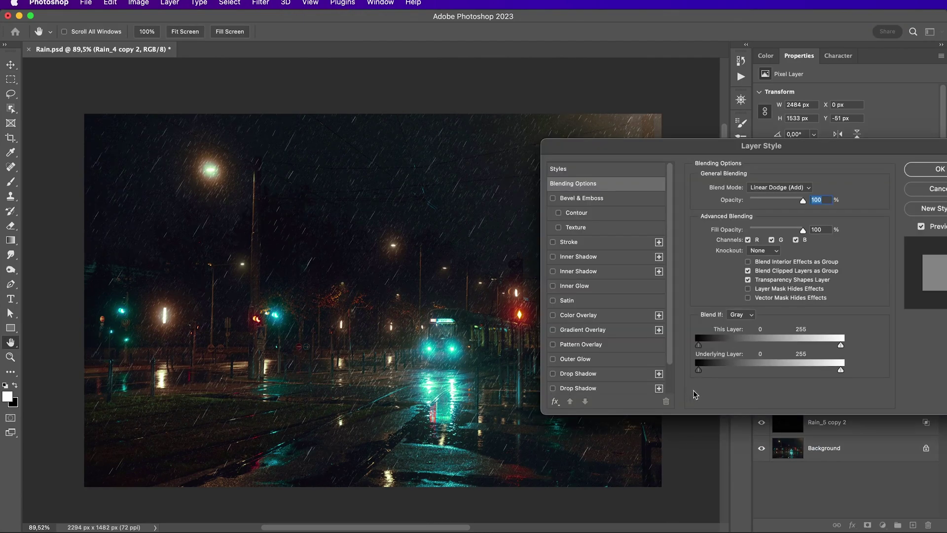
key("Return")
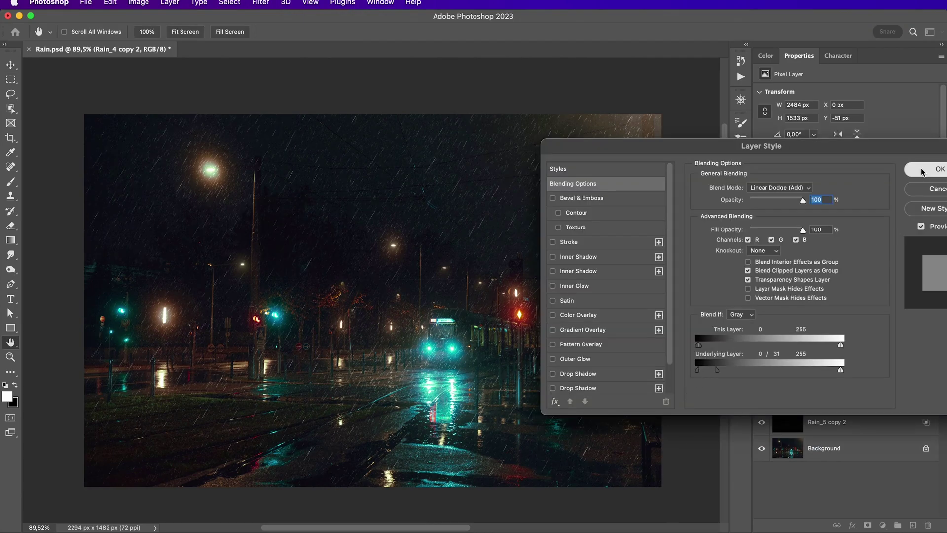
left_click_drag(848, 351, 831, 353)
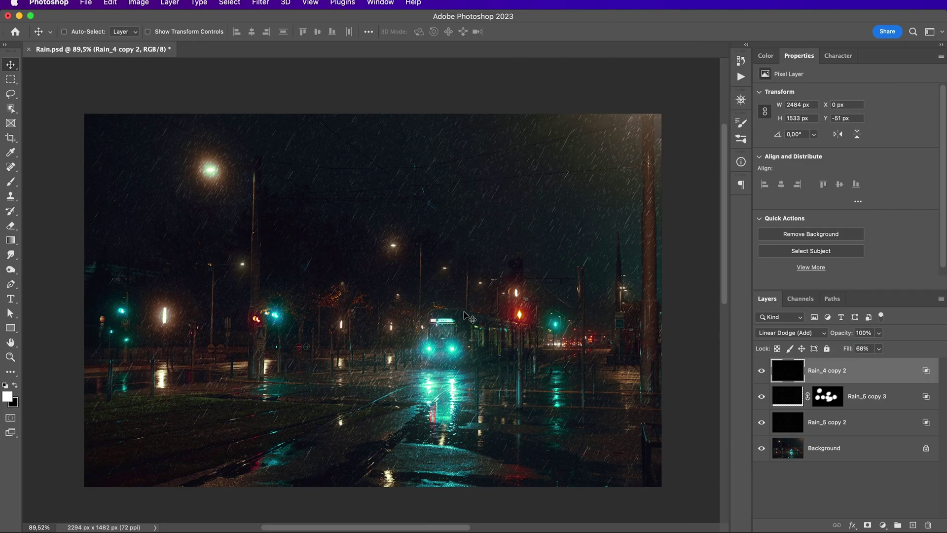
- Place Rain_4 again, scaled to 58.84% over the whole photo, and set its blend mode to Linear Dodge (Add)
left_click_drag(603, 208, 570, 247)
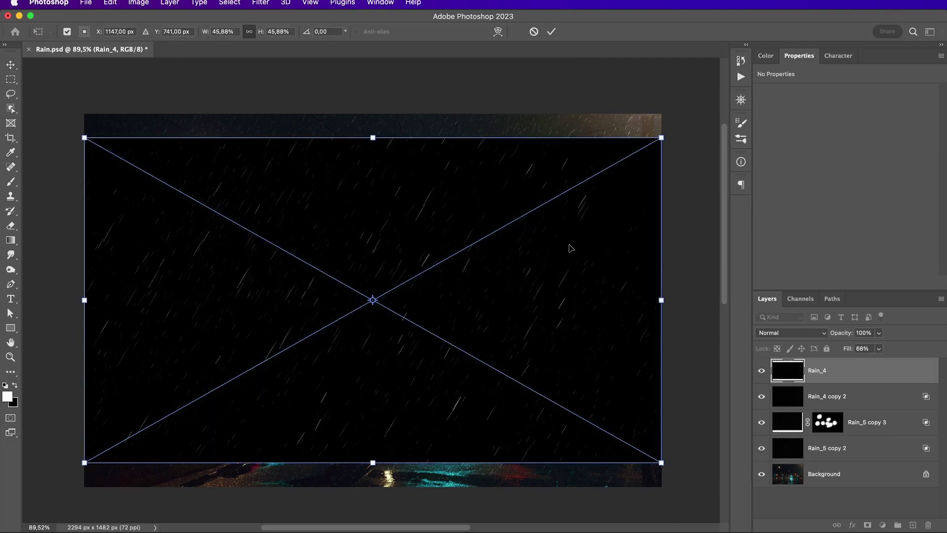
left_click_drag(662, 300, 726, 302)
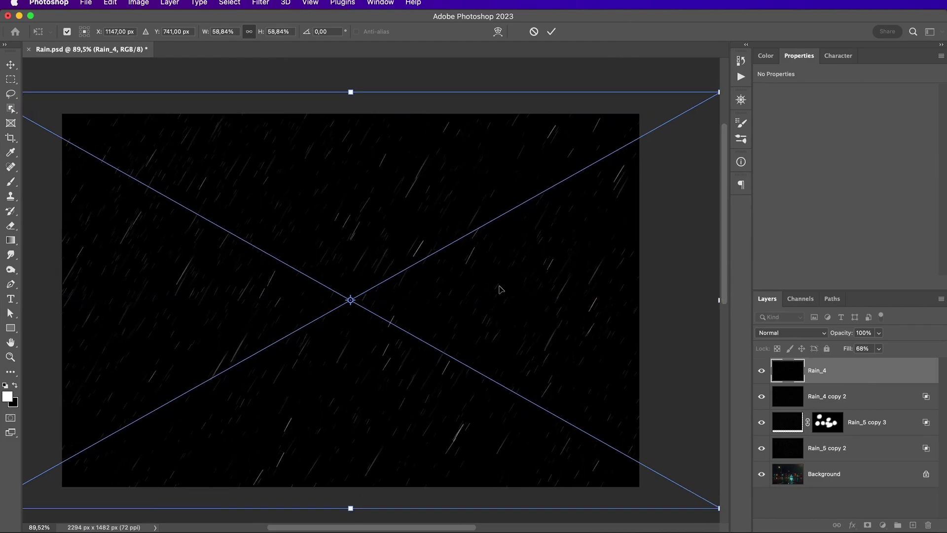
left_click(551, 31)
left_click(790, 333)
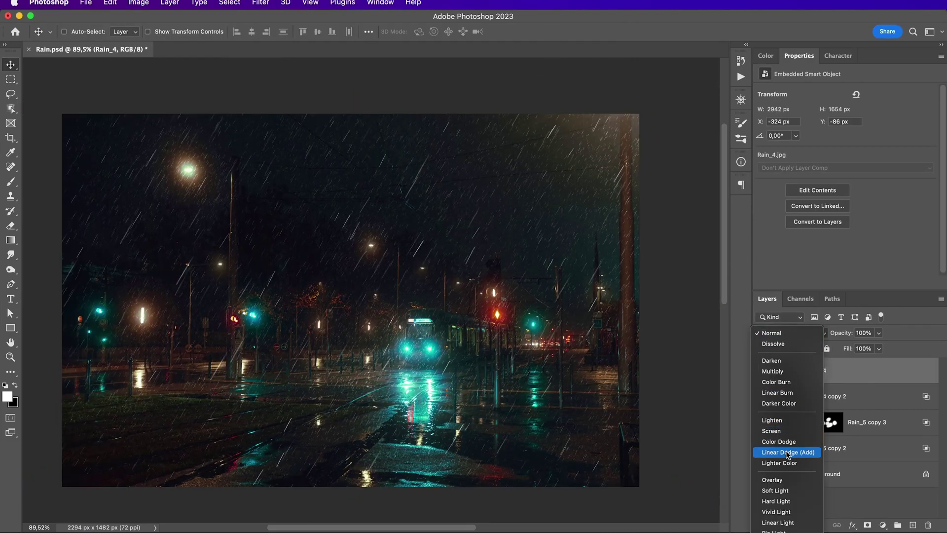
left_click(788, 452)
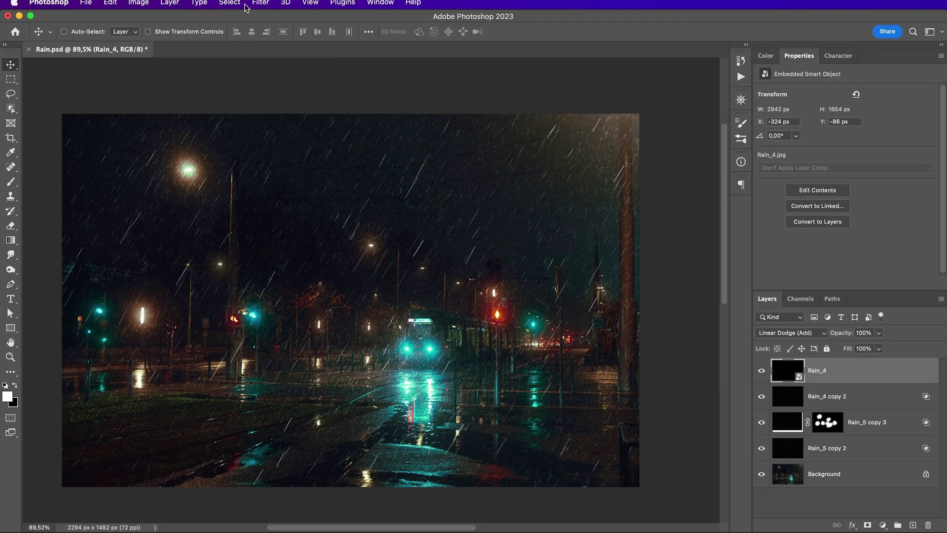
- Apply a Gaussian Blur with a 4.3 pixel radius to the large Rain_4 layer and lower its fill
left_click(261, 3)
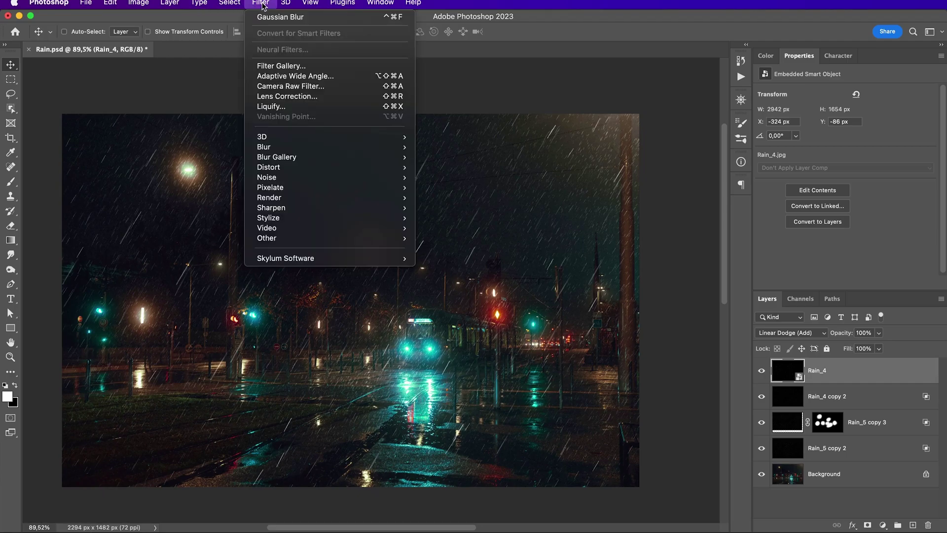
mouse_move(375, 147)
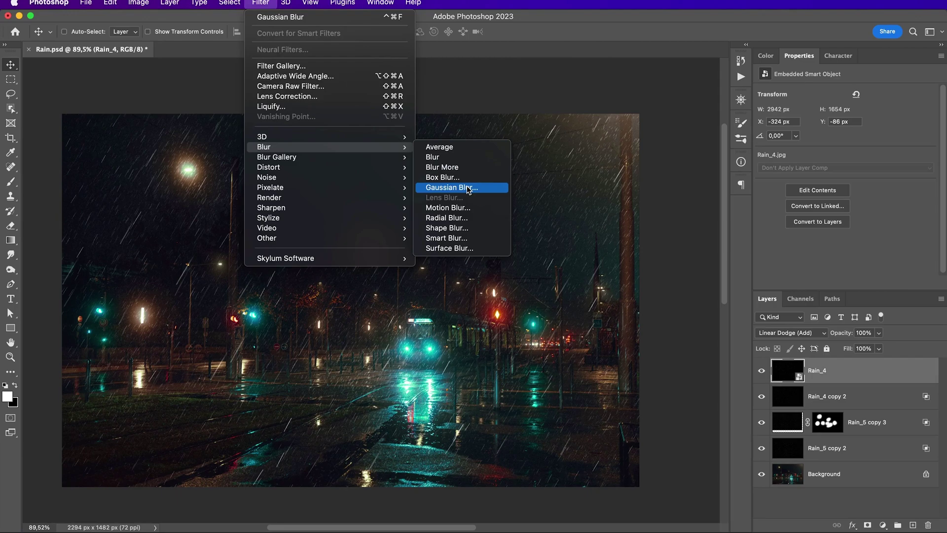
left_click(451, 187)
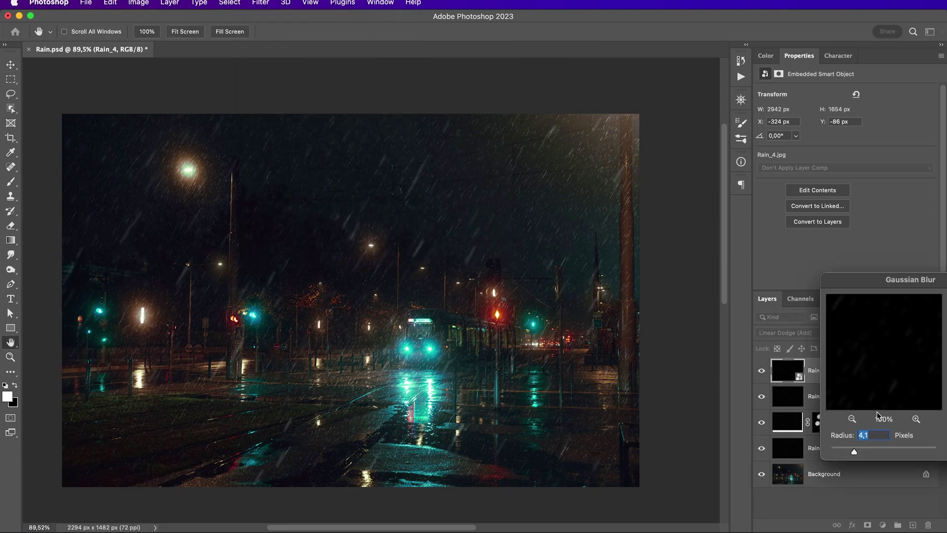
key("Up")
key("Up")
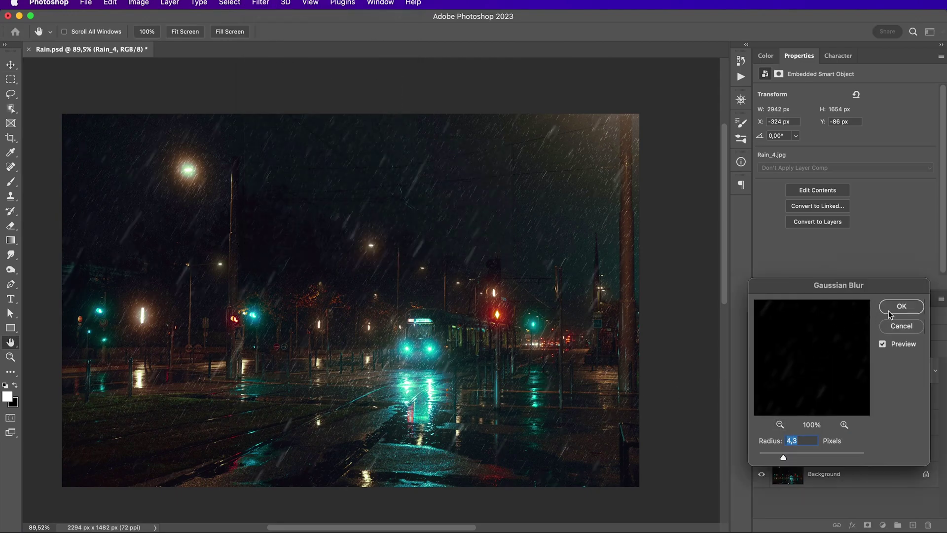
left_click(889, 314)
left_click_drag(847, 349, 825, 350)
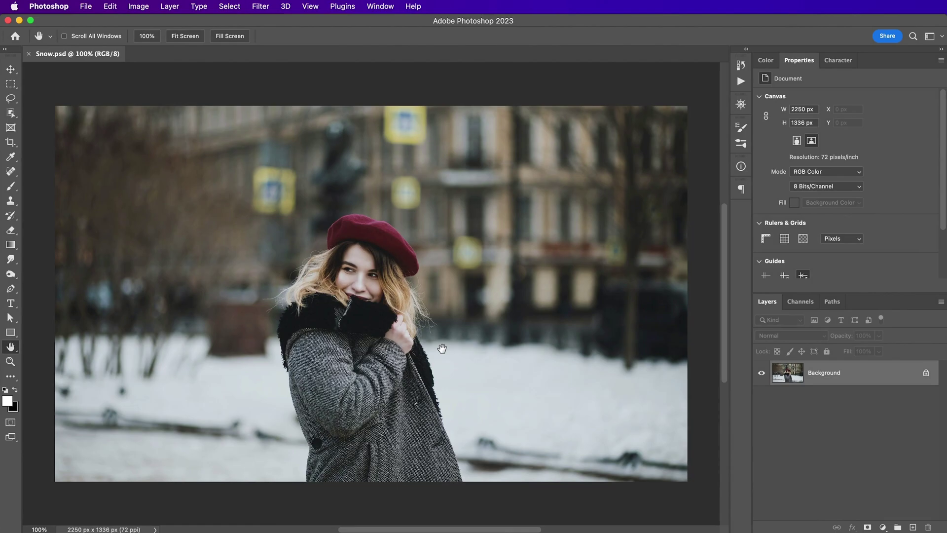
- Place the Snow_3 image over the winter portrait, scaled to 47.90%, and set its blend mode to Screen
left_click_drag(442, 348, 530, 211)
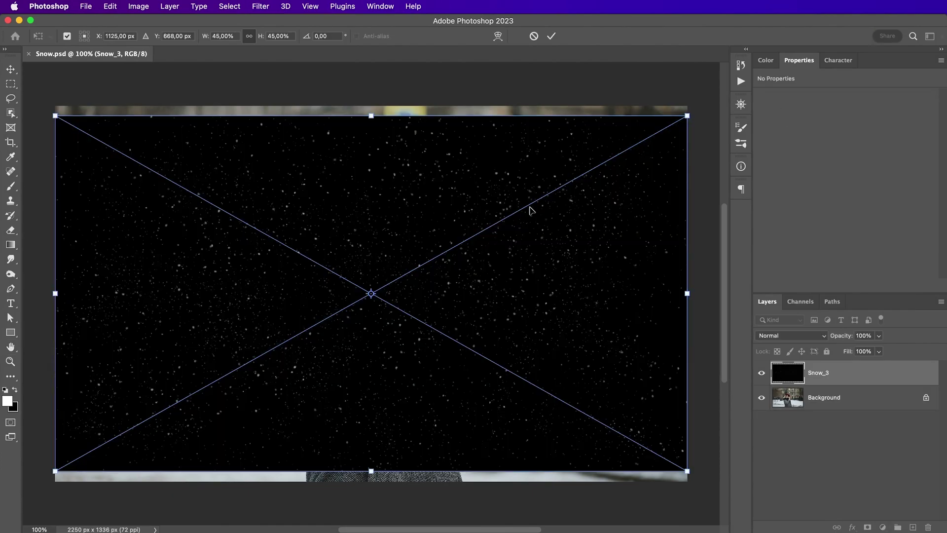
left_click_drag(687, 293, 708, 293)
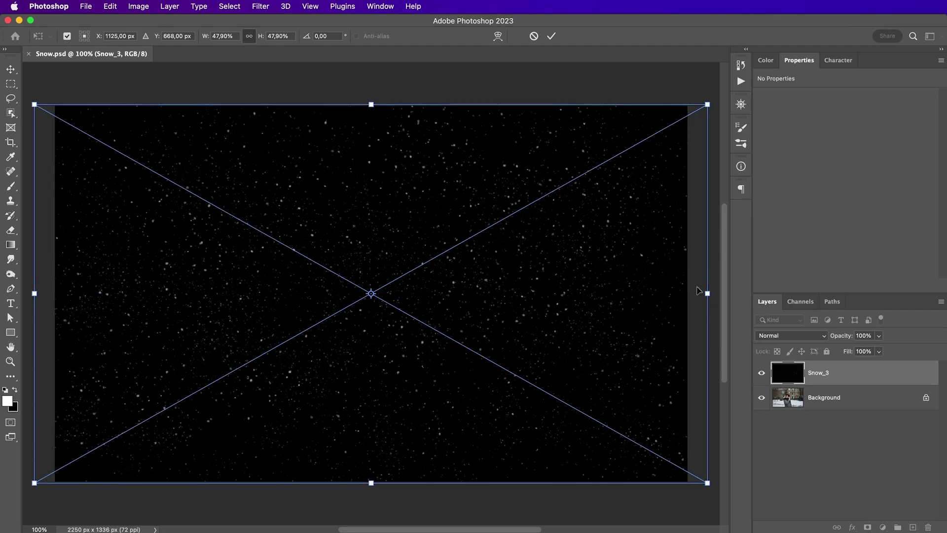
left_click(551, 37)
left_click(785, 337)
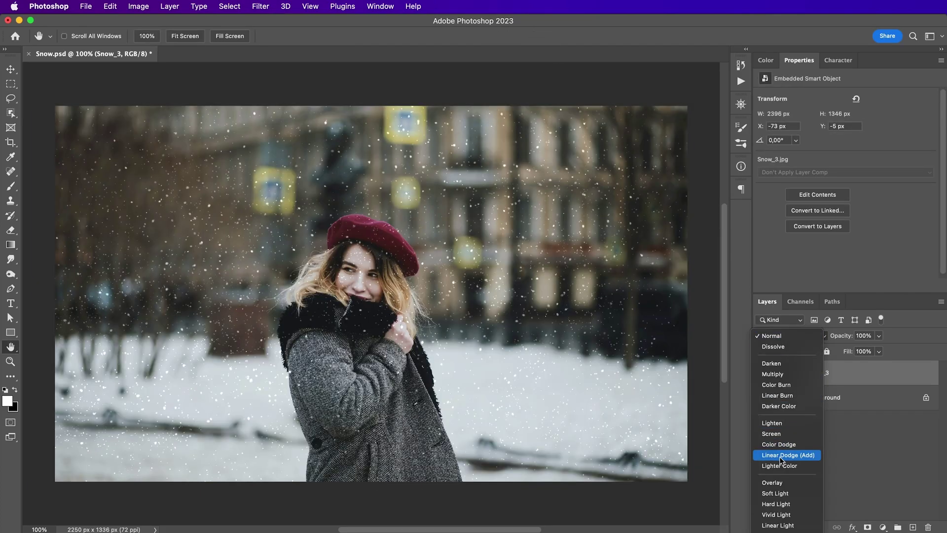
left_click(781, 434)
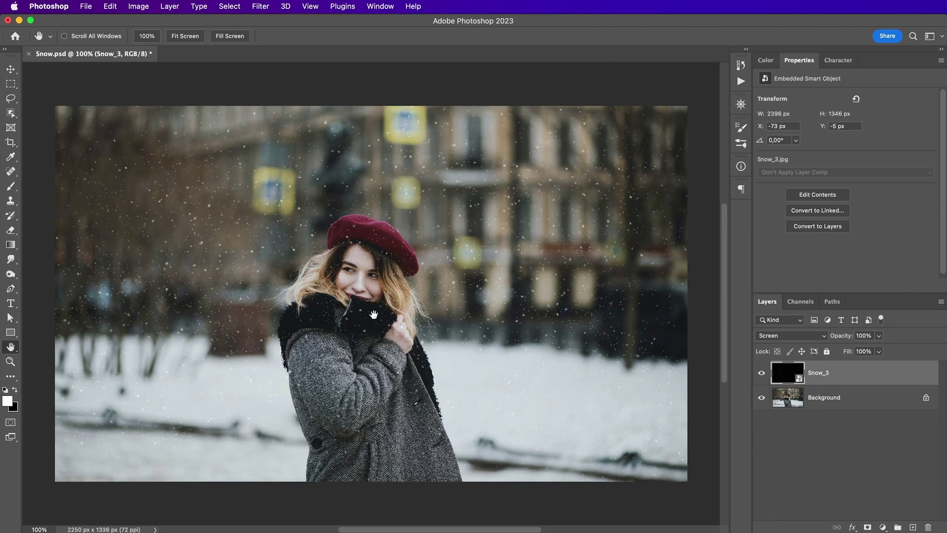
- Select the woman on the Background layer and use the selection to mask her out of the Snow_3 layer
left_click(829, 399)
left_click(227, 7)
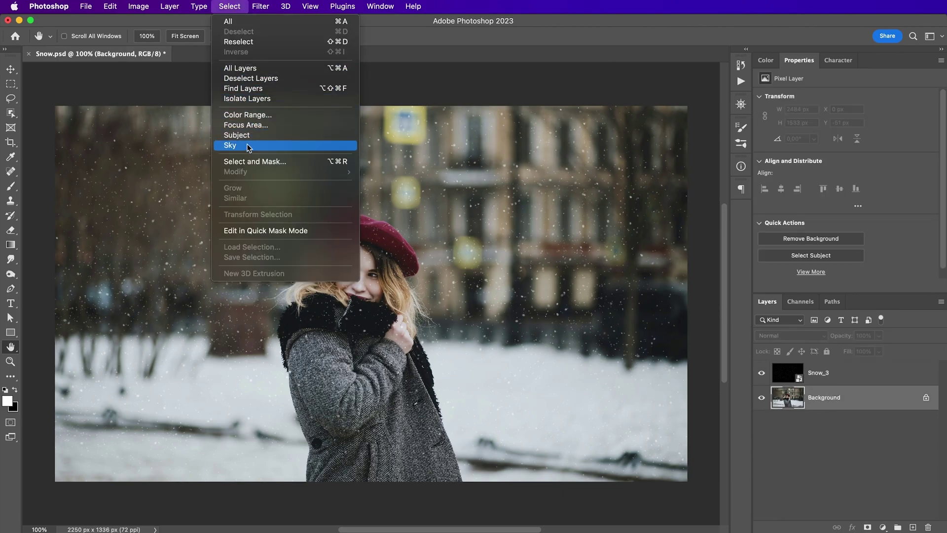
left_click(249, 137)
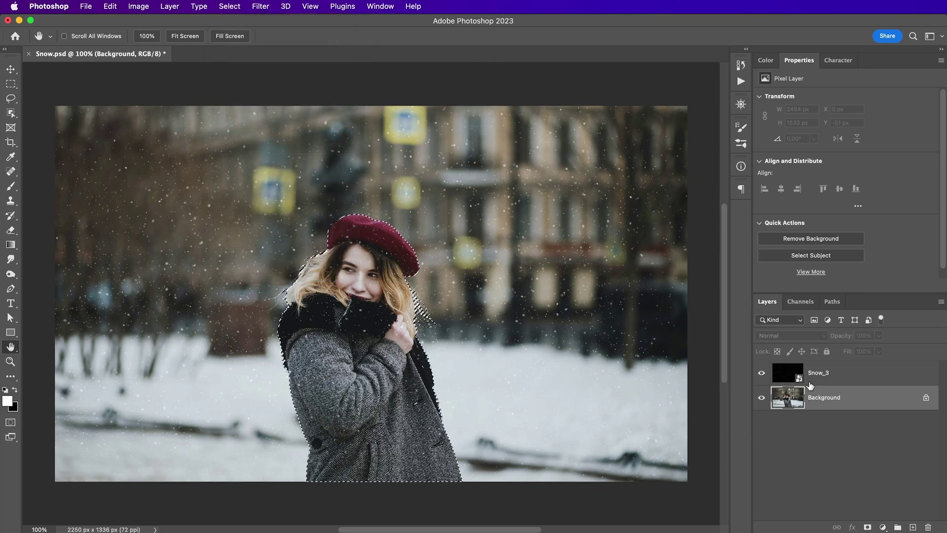
left_click(848, 373)
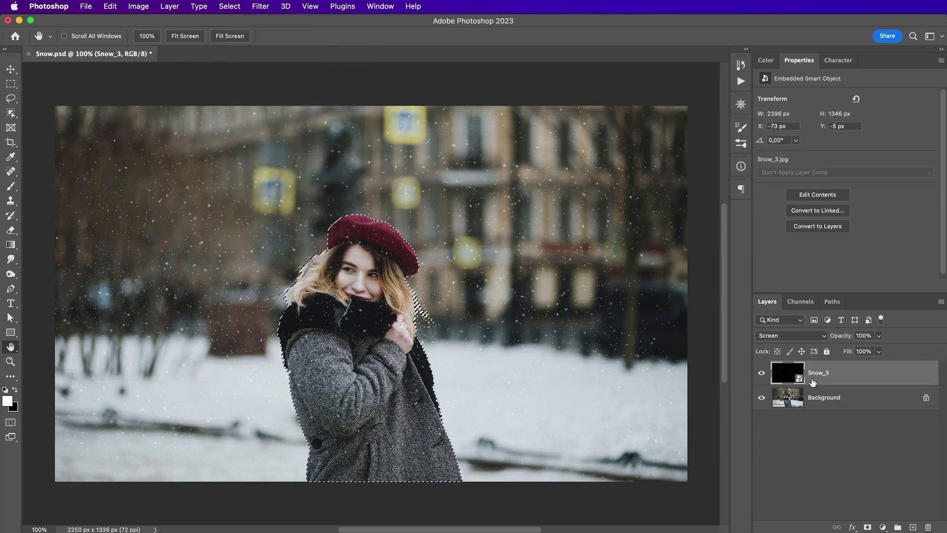
left_click(867, 527)
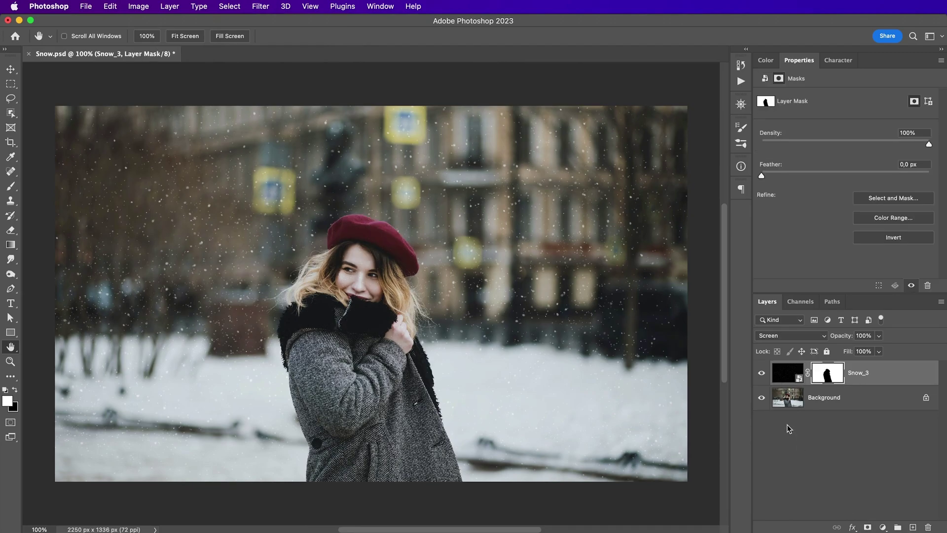
- Apply a Gaussian Blur with a 2.3 pixel radius to the Snow_3 smart object rather than its mask
left_click(787, 373)
scroll(522, 283, "up", 5)
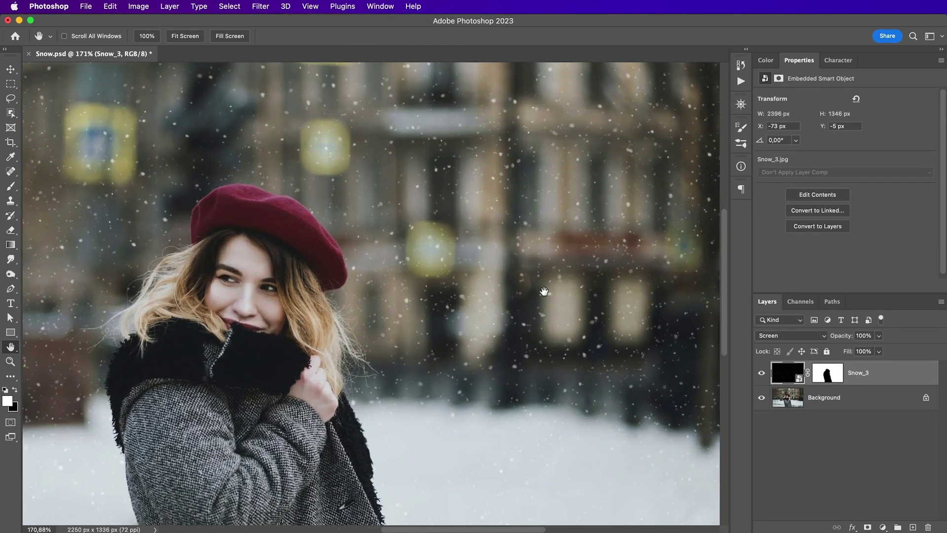
left_click_drag(518, 296, 476, 286)
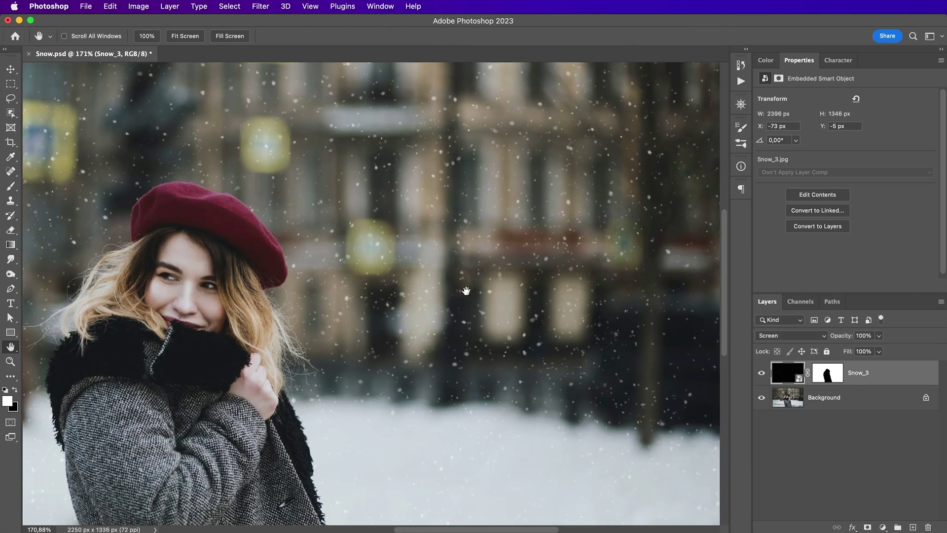
scroll(533, 348, "down", 4)
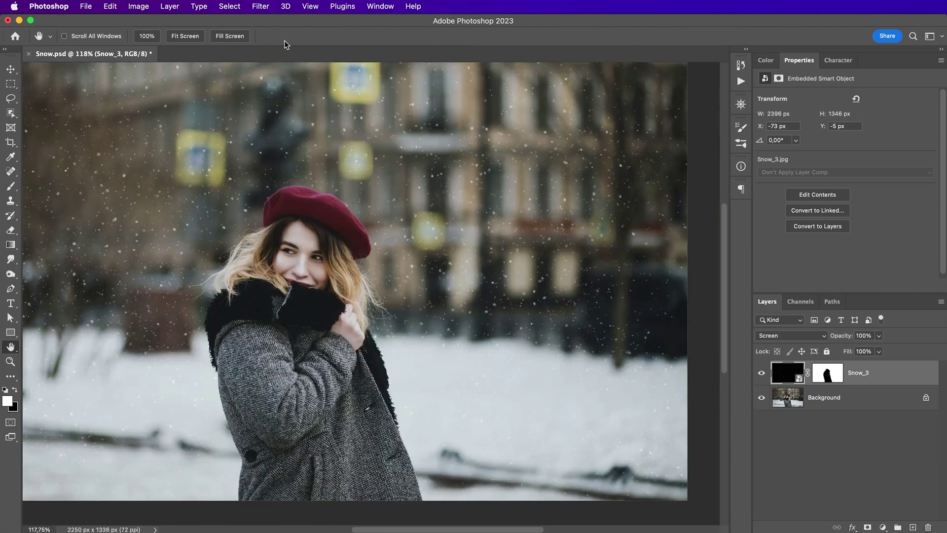
mouse_move(369, 153)
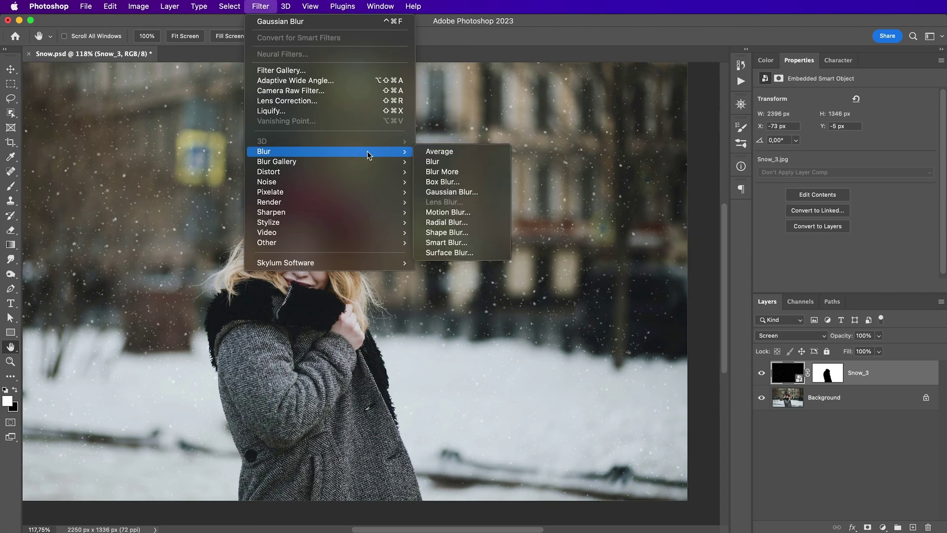
left_click(449, 191)
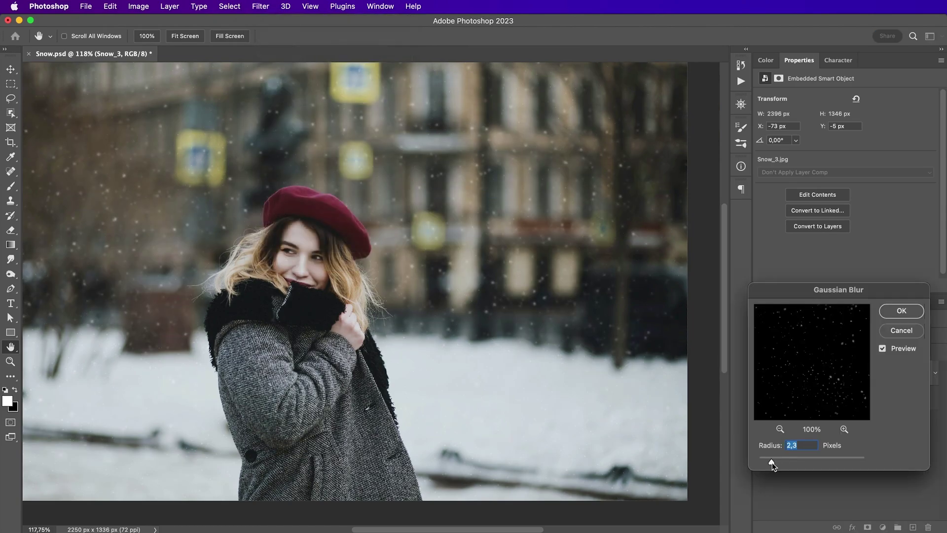
left_click(901, 310)
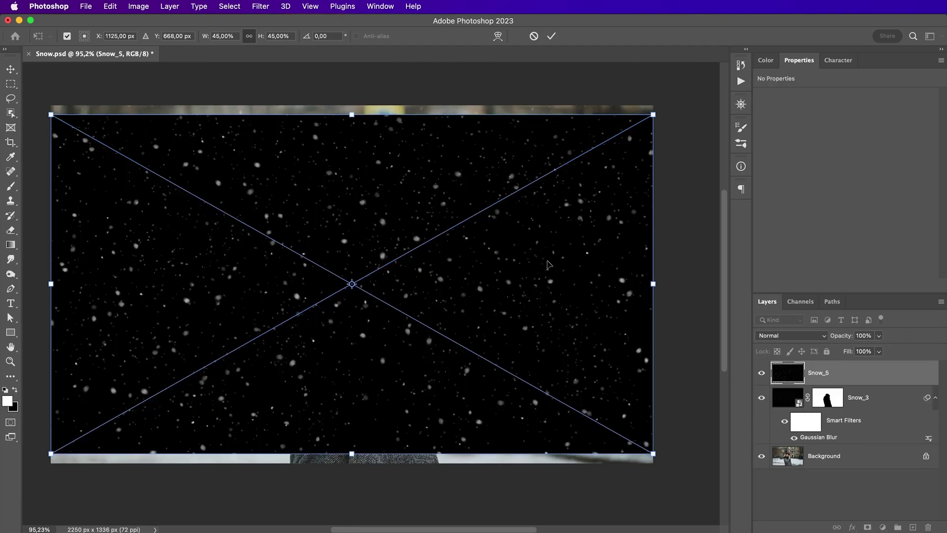
- Place Snow_5 over the whole winter portrait, set its blend mode to Screen, and lower its opacity to 65%
left_click(551, 36)
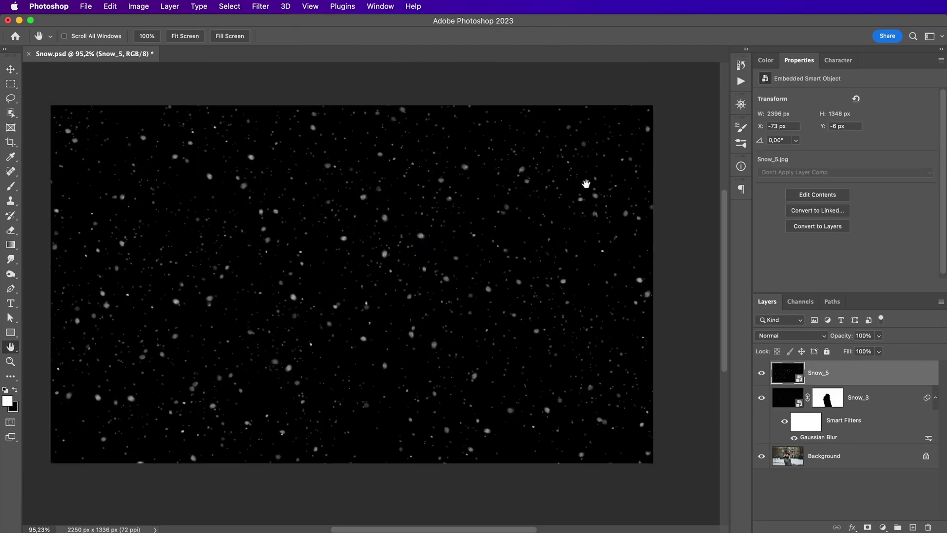
left_click(789, 335)
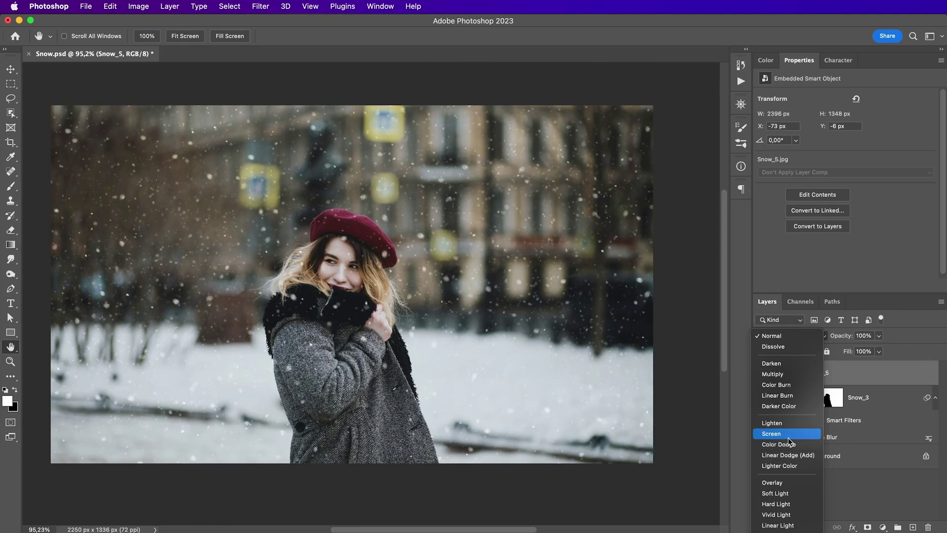
left_click(776, 434)
left_click_drag(840, 340, 818, 341)
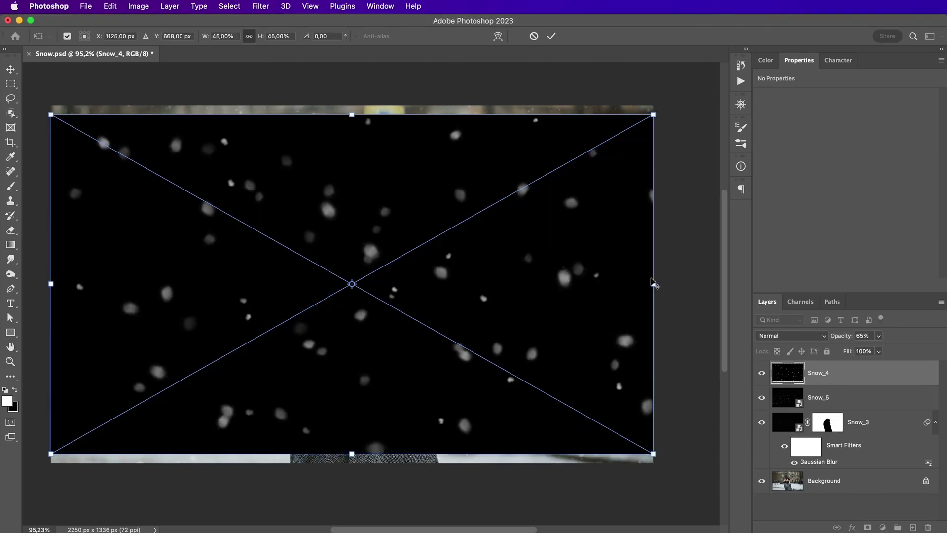
- Place Snow_4 over the portrait, scaled to 47.92%, and set its blend mode to Screen
left_click_drag(653, 284, 672, 284)
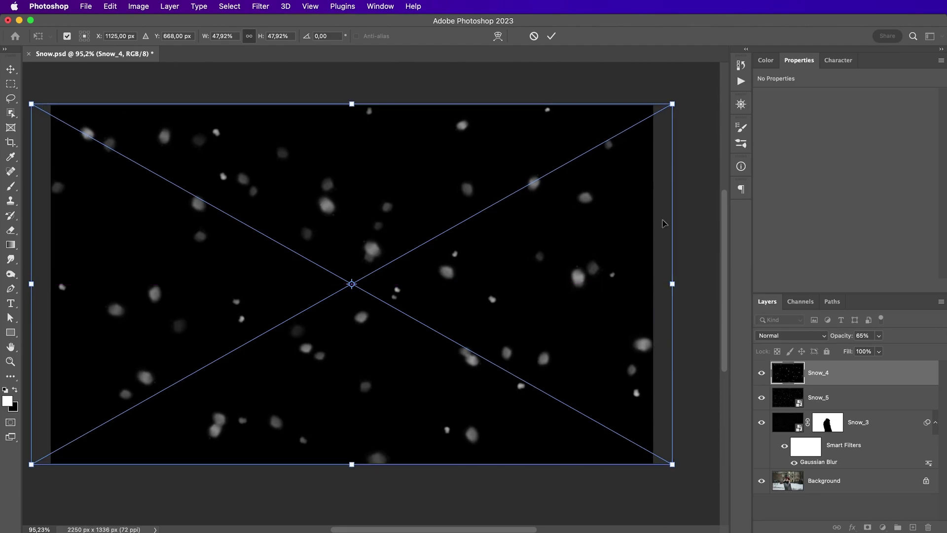
left_click(551, 36)
left_click(790, 336)
left_click(787, 434)
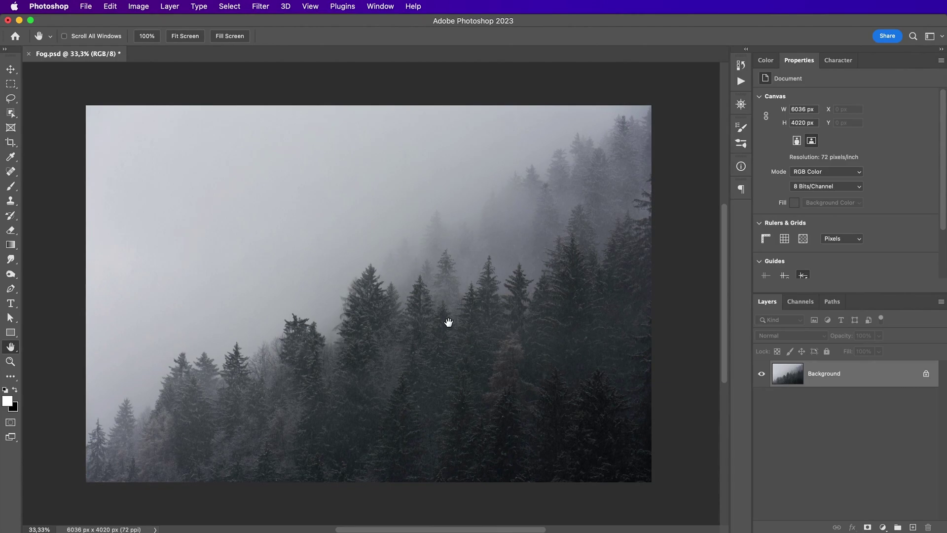
- Place Fog_20 over the forest photo, flip it horizontally, and enlarge and tilt it to follow the slope of the trees
left_click_drag(448, 322, 607, 294)
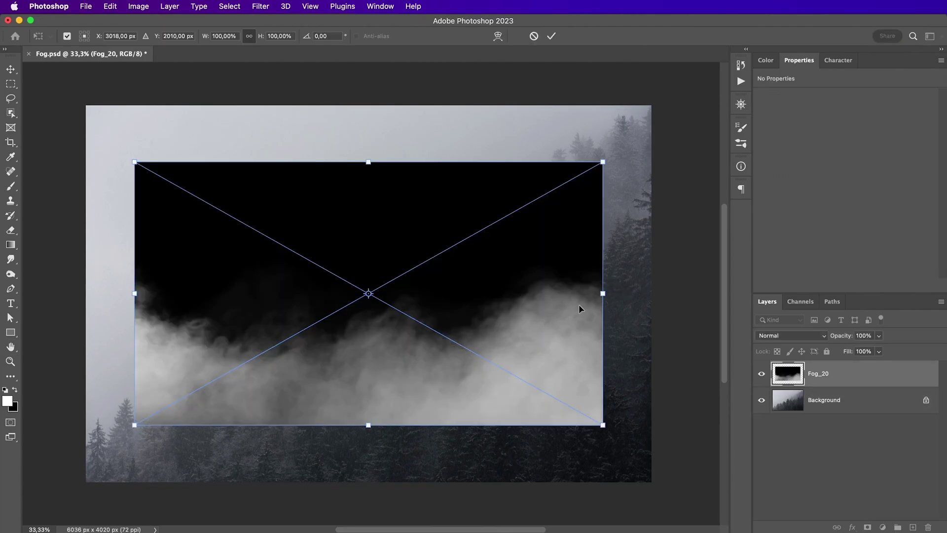
right_click(507, 264)
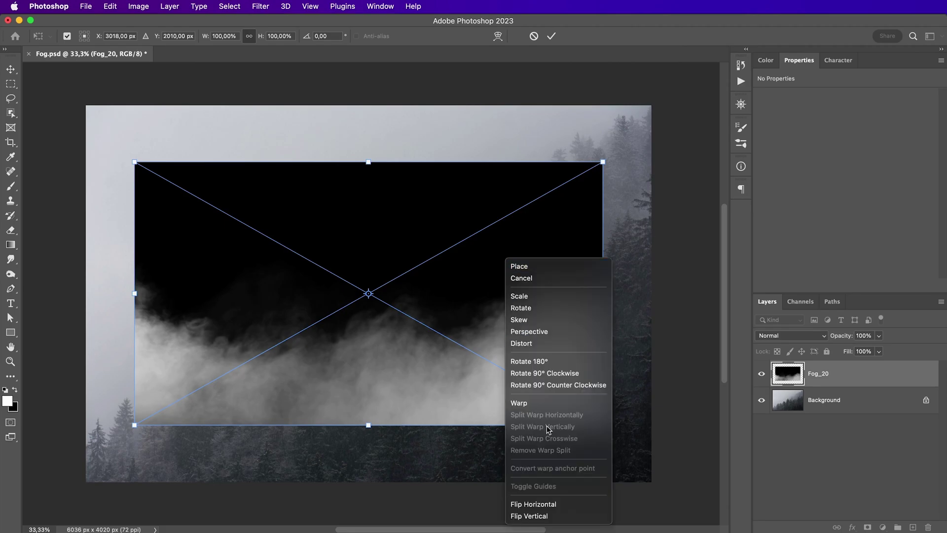
left_click(534, 503)
left_click_drag(607, 294, 651, 294)
left_click_drag(665, 461, 684, 421)
left_click_drag(649, 353, 679, 361)
left_click(548, 39)
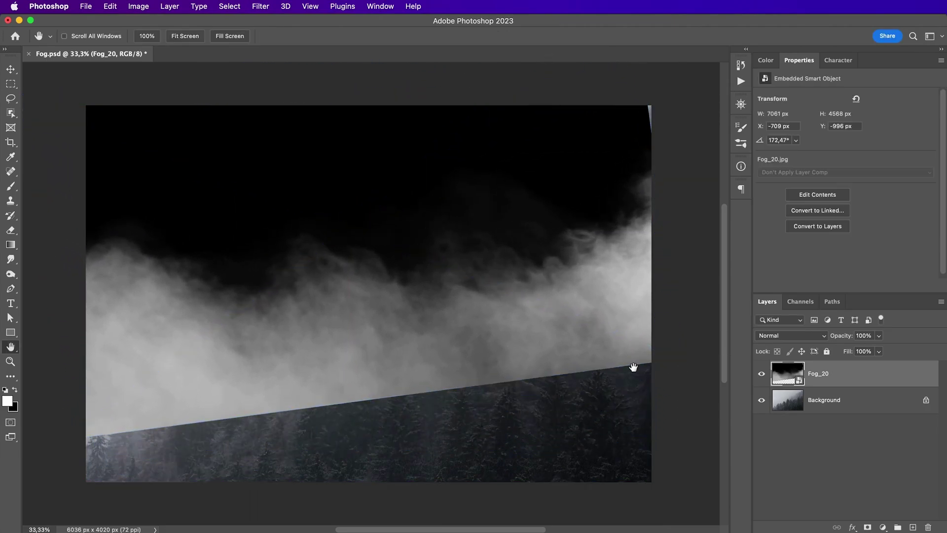
- Blend the Fog_20 layer with Screen and an underlying-layer Blend If black split of 74 / 143
left_click(777, 331)
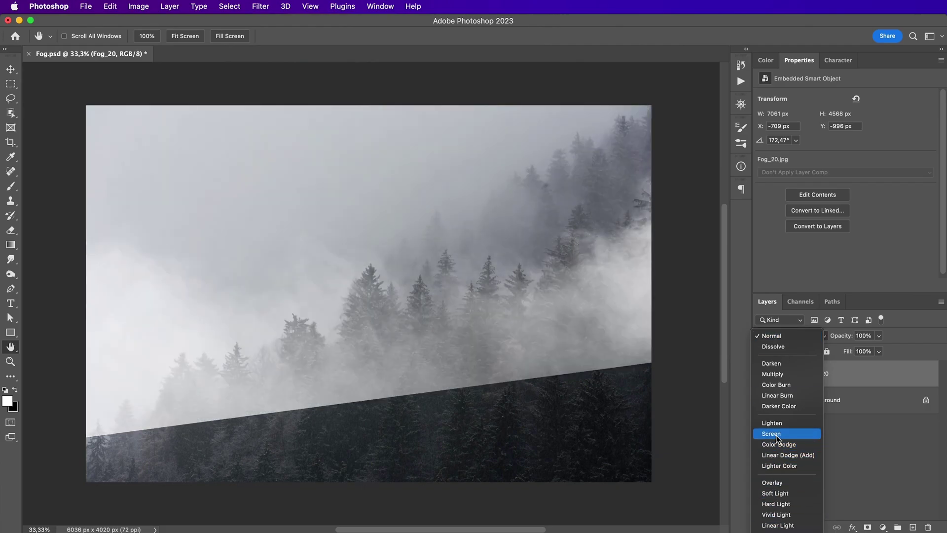
left_click(778, 435)
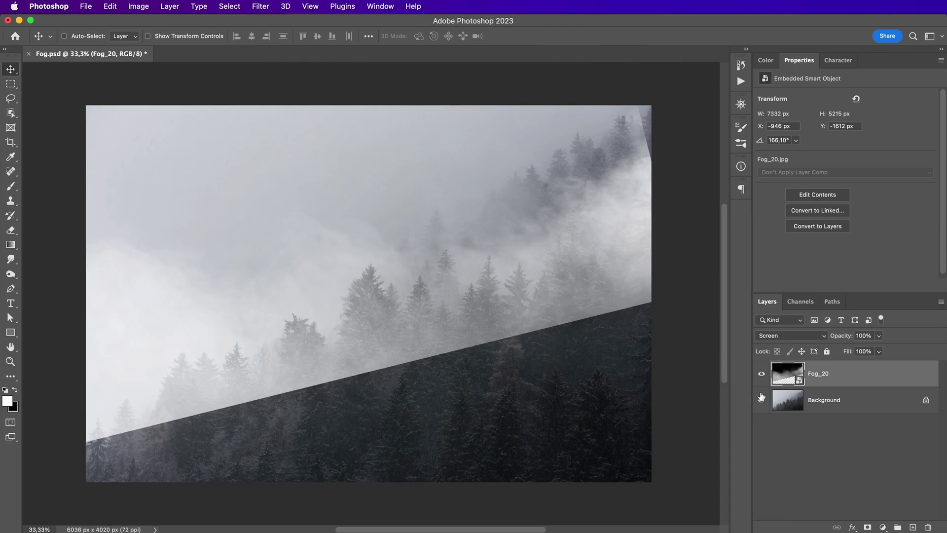
double_click(908, 373)
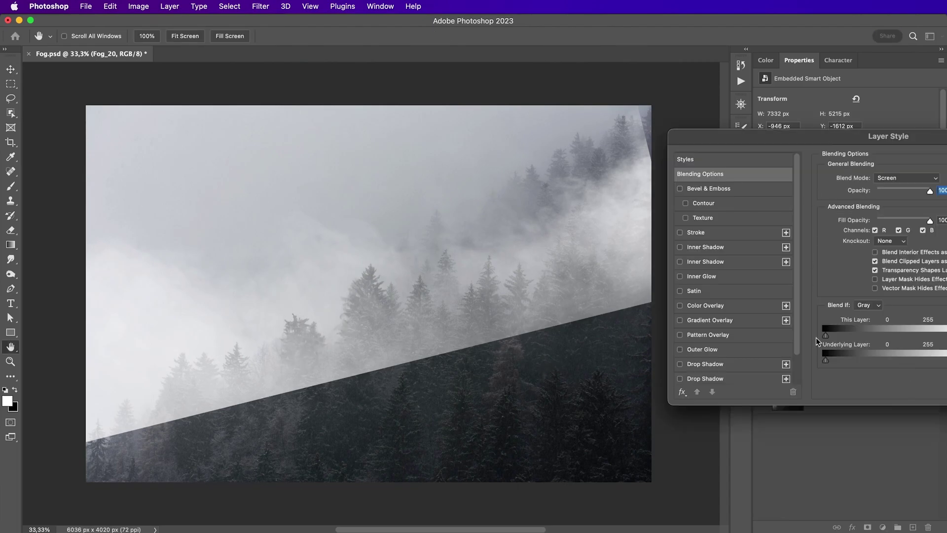
left_click_drag(841, 360, 902, 361)
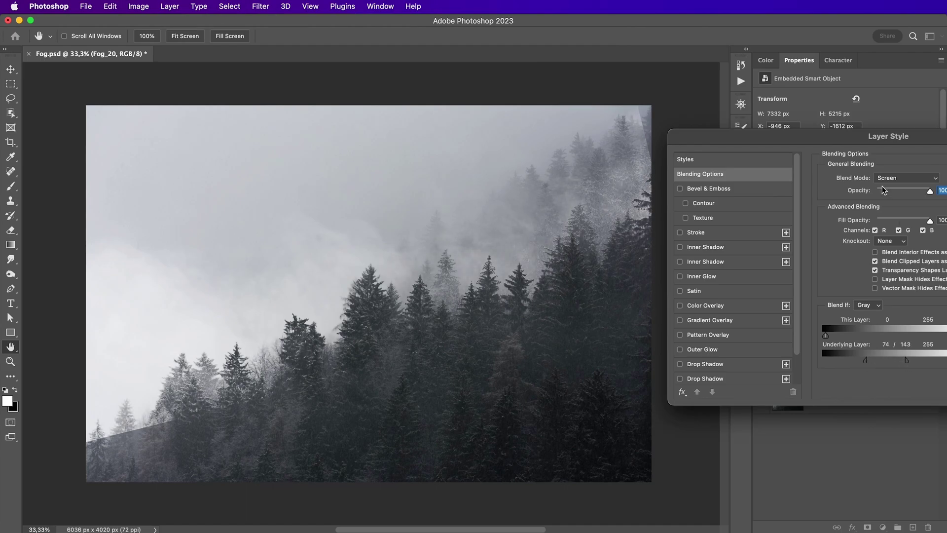
left_click_drag(910, 141, 753, 161)
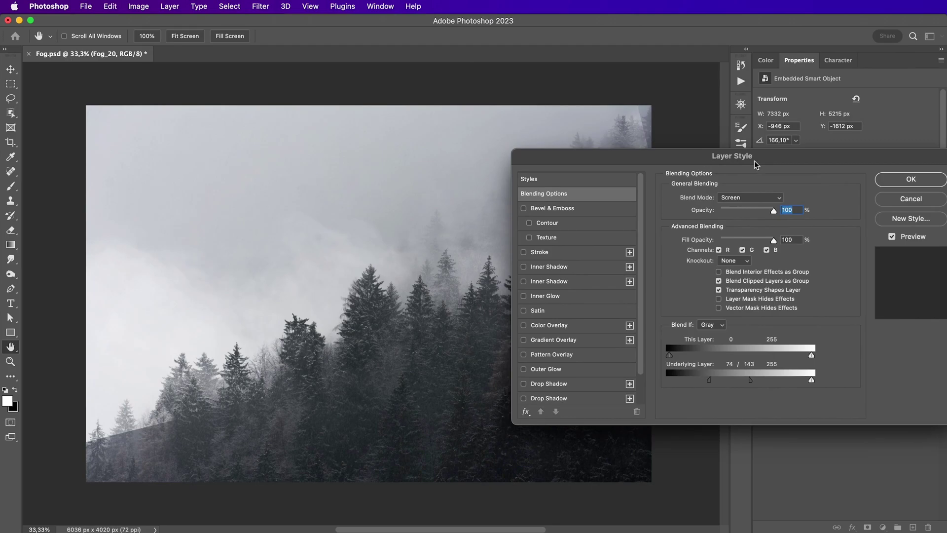
left_click(887, 179)
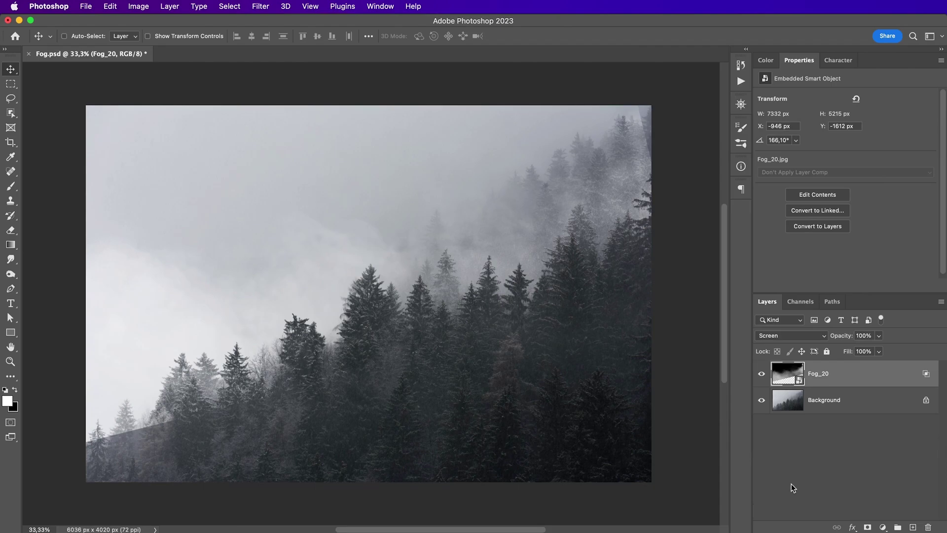
- Add a layer mask to Fog_20 and paint black with a soft 50% opacity brush over the fog's hard lower-left edge
left_click(868, 528)
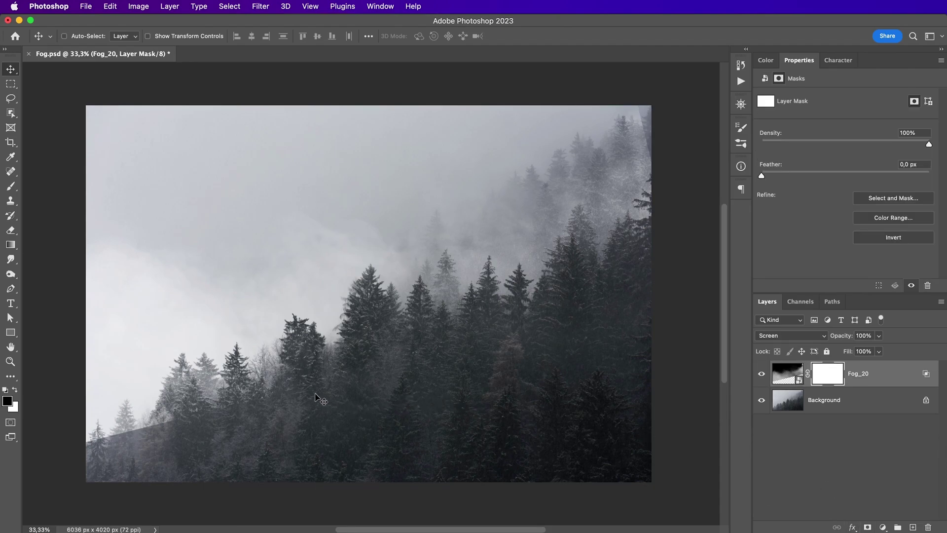
key("b")
key("x")
left_click_drag(222, 395, 157, 397)
mouse_move(131, 450)
left_mouse_down()
mouse_move(123, 460)
mouse_move(135, 439)
left_mouse_up()
left_click(762, 376)
left_click(762, 376)
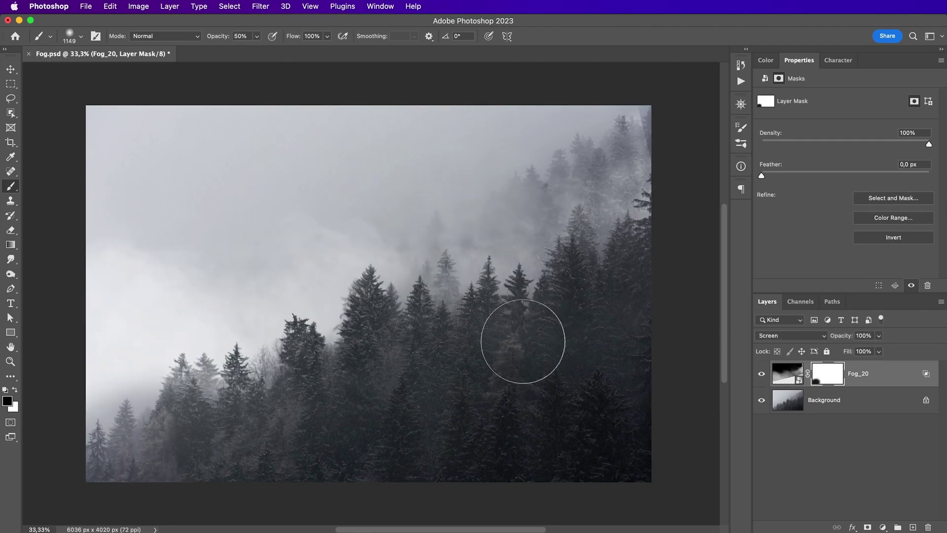
- Apply a Levels smart filter to the Fog_20 image with the midtone input level set to 1.43
left_click(784, 374)
key("super+l")
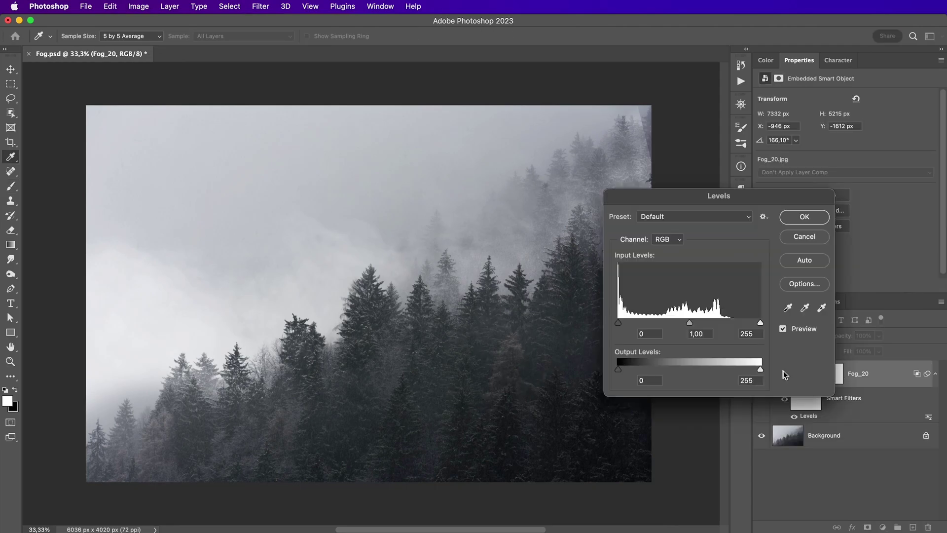
mouse_move(689, 323)
left_mouse_down()
mouse_move(635, 320)
mouse_move(671, 322)
left_mouse_up()
left_click(783, 329)
left_click(783, 330)
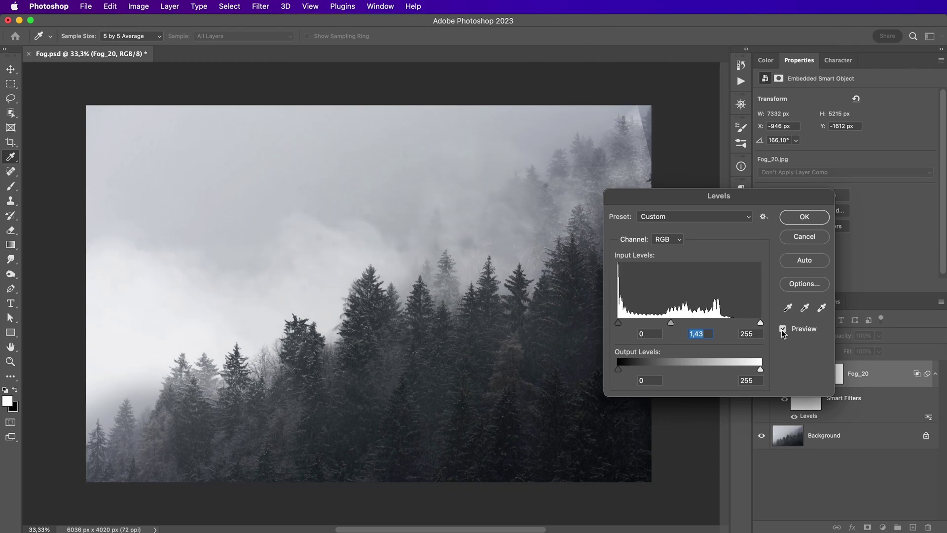
left_click(804, 217)
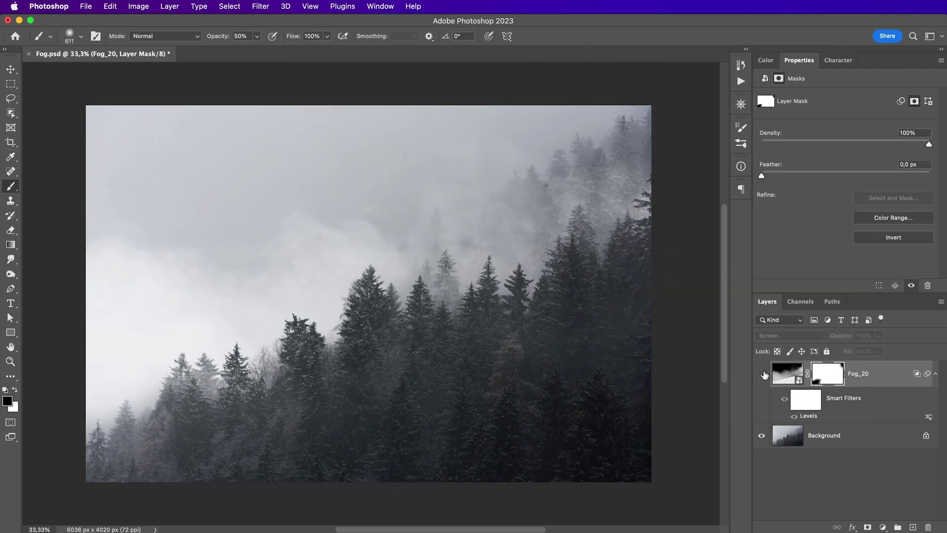
- Place fog_21 across the lower part of the forest photo, scaled to 120.72%, and set its blend mode to Screen
mouse_move(487, 374)
left_mouse_down()
mouse_move(500, 296)
mouse_move(496, 320)
left_mouse_up()
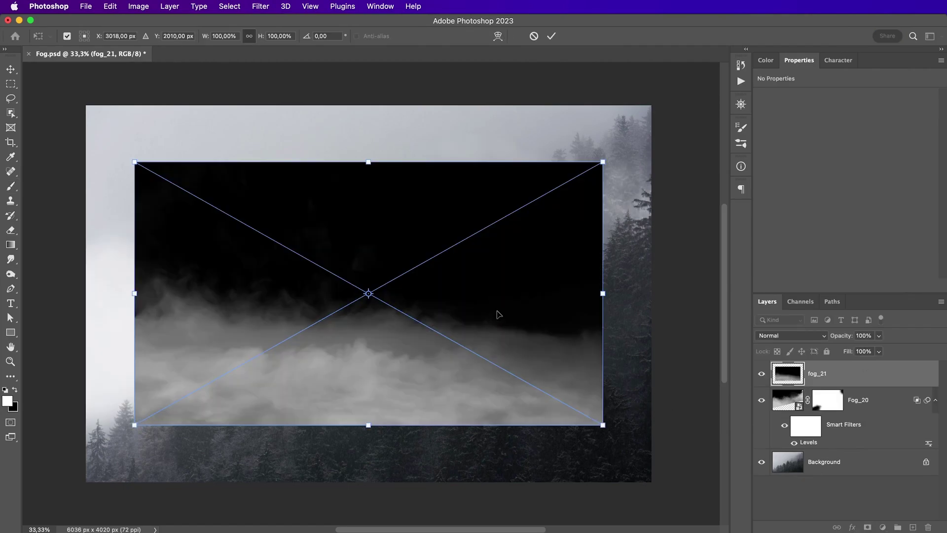
left_click_drag(495, 313, 603, 309)
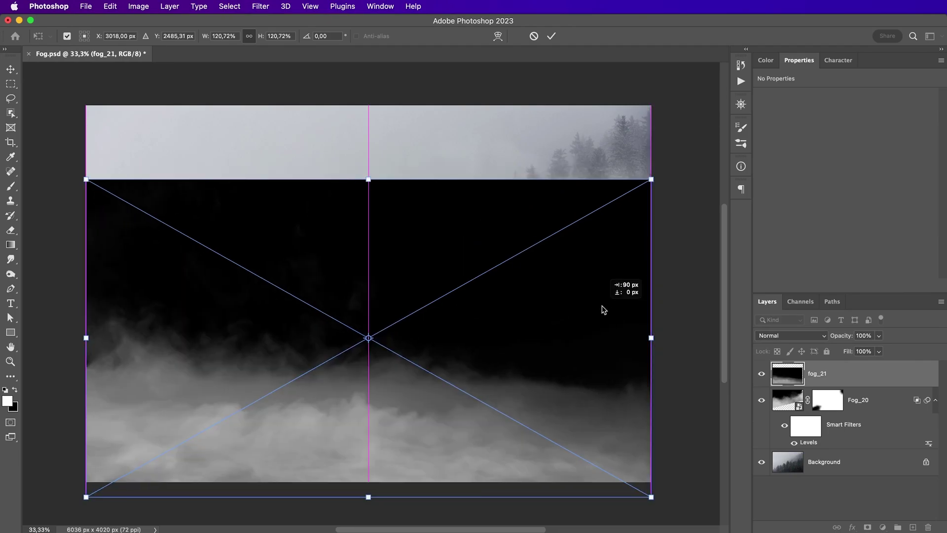
left_click(551, 36)
left_click(790, 336)
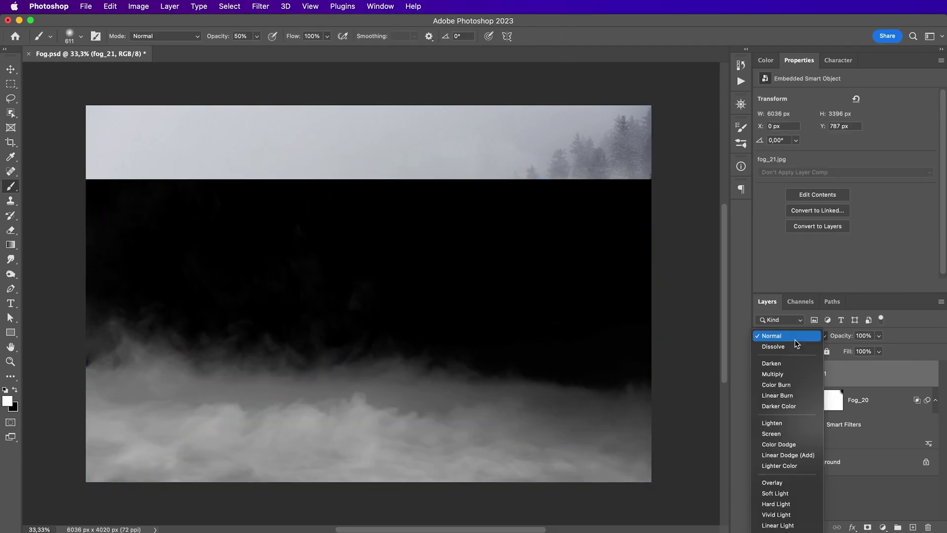
key("Return")
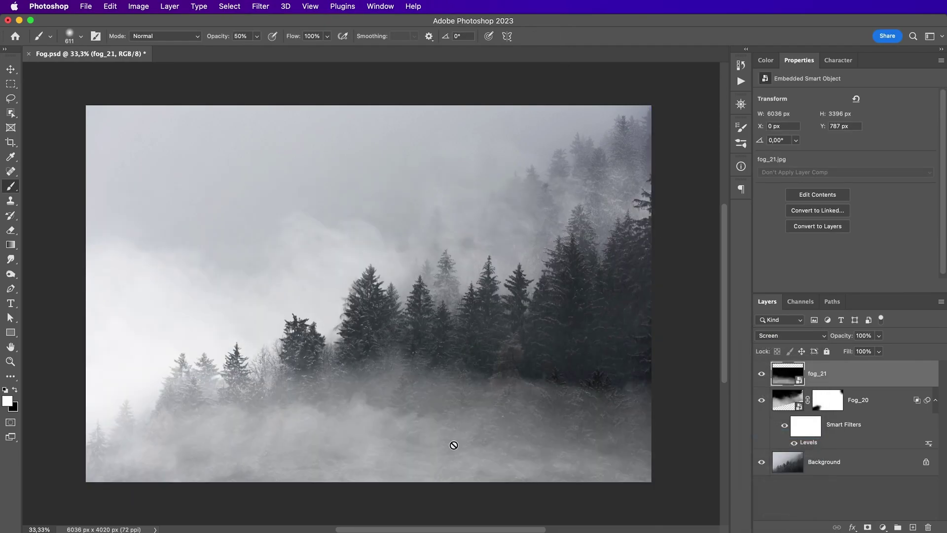
- Apply a Levels smart filter with a midtone of 1.30 to fog_21 and compare the photo with and without the layer
key("super+l")
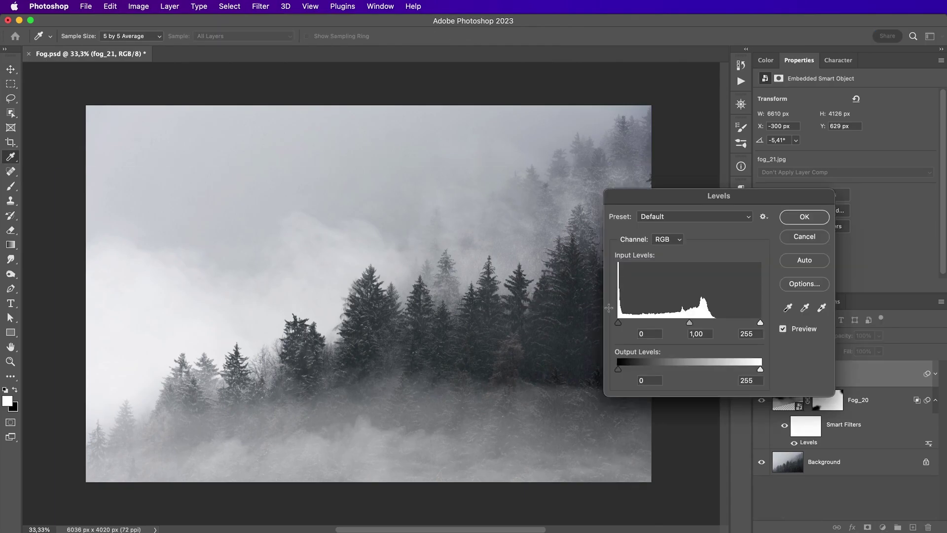
left_click_drag(691, 327, 695, 327)
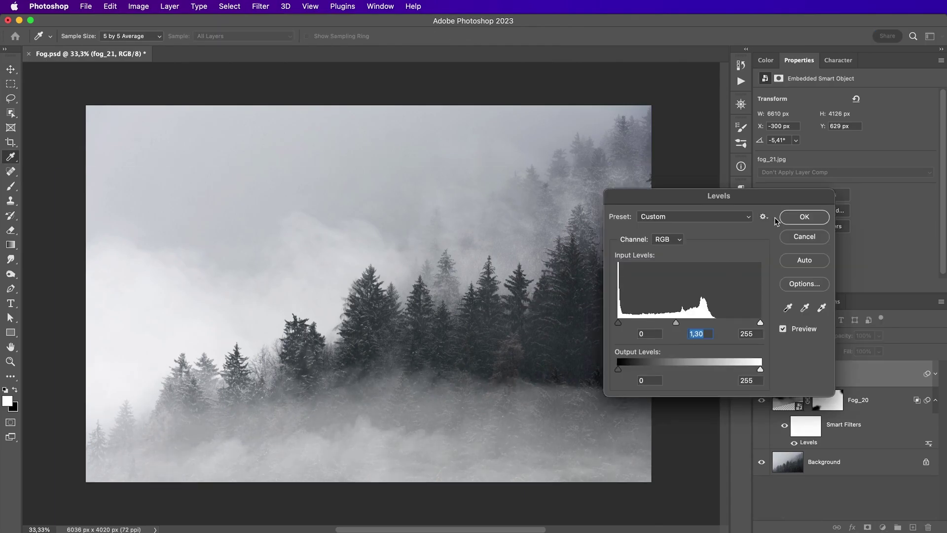
left_click(790, 218)
left_click(762, 373)
left_click(762, 374)
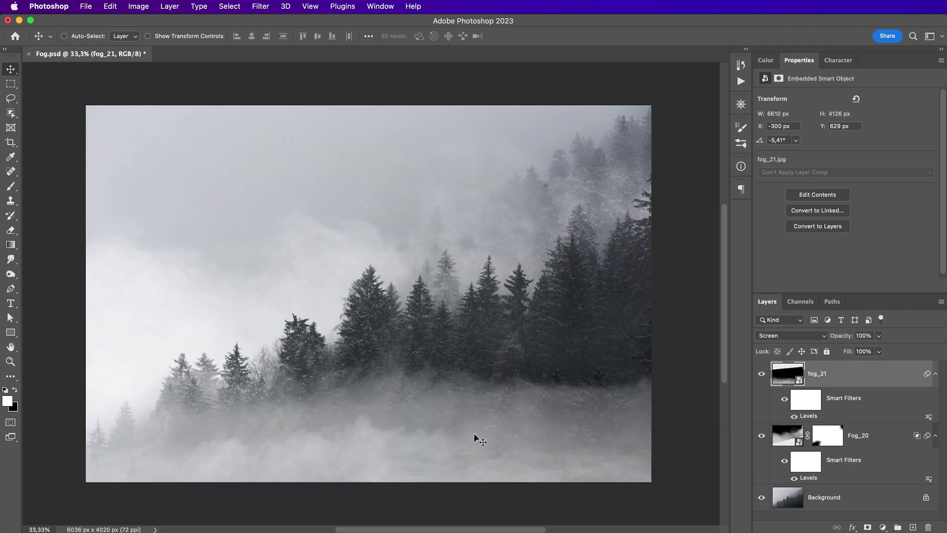